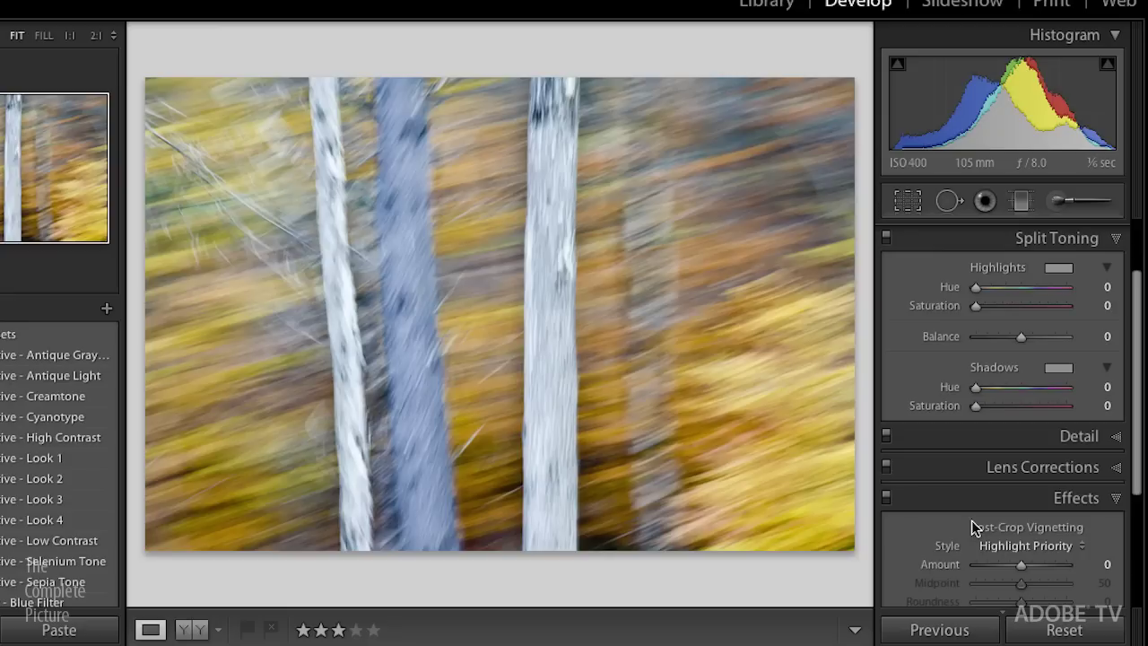
Review the adjustment sections in turn, going through HSL, Split Toning, Detail and Lens Corrections.
scroll(971, 520, "up", 5)
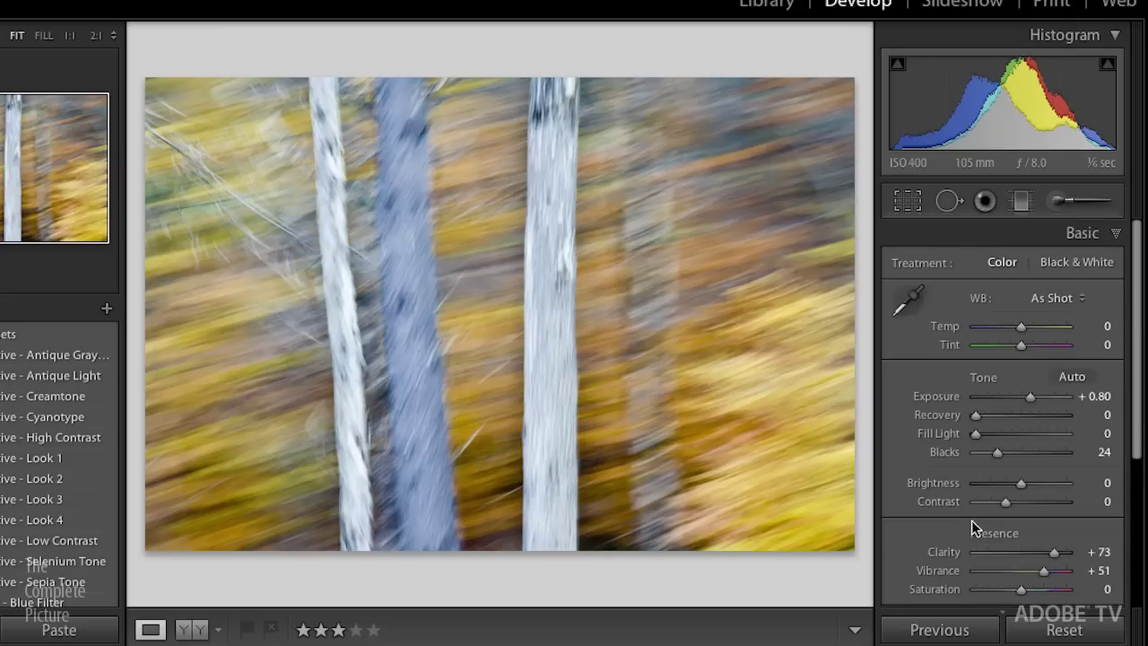
scroll(972, 520, "down", 5)
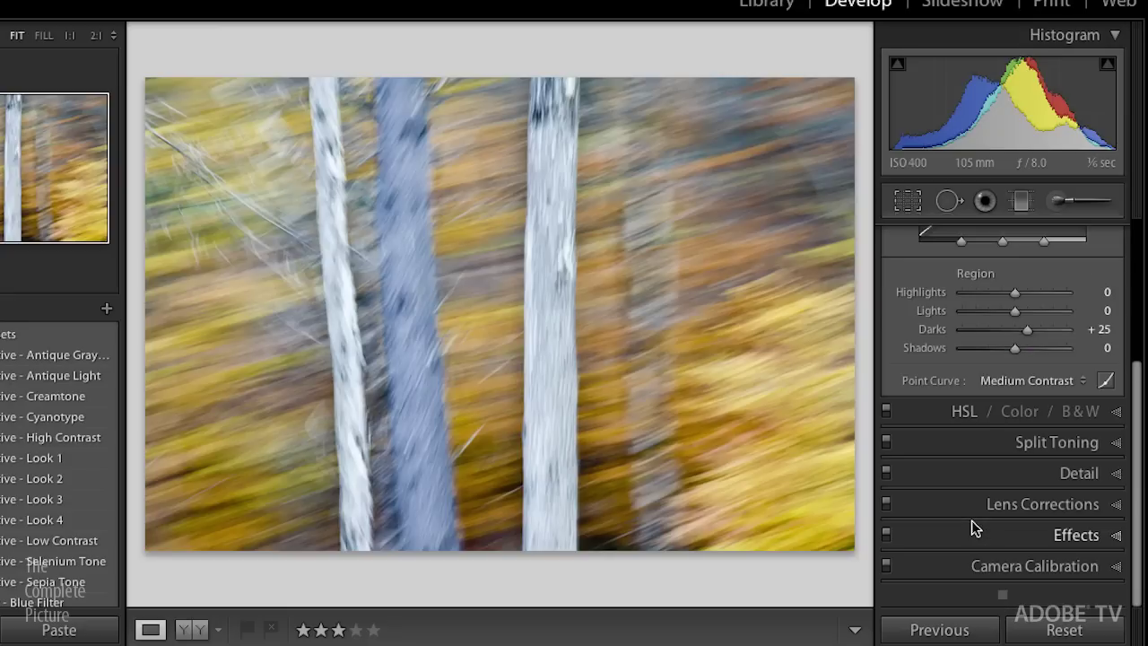
key("ctrl+3")
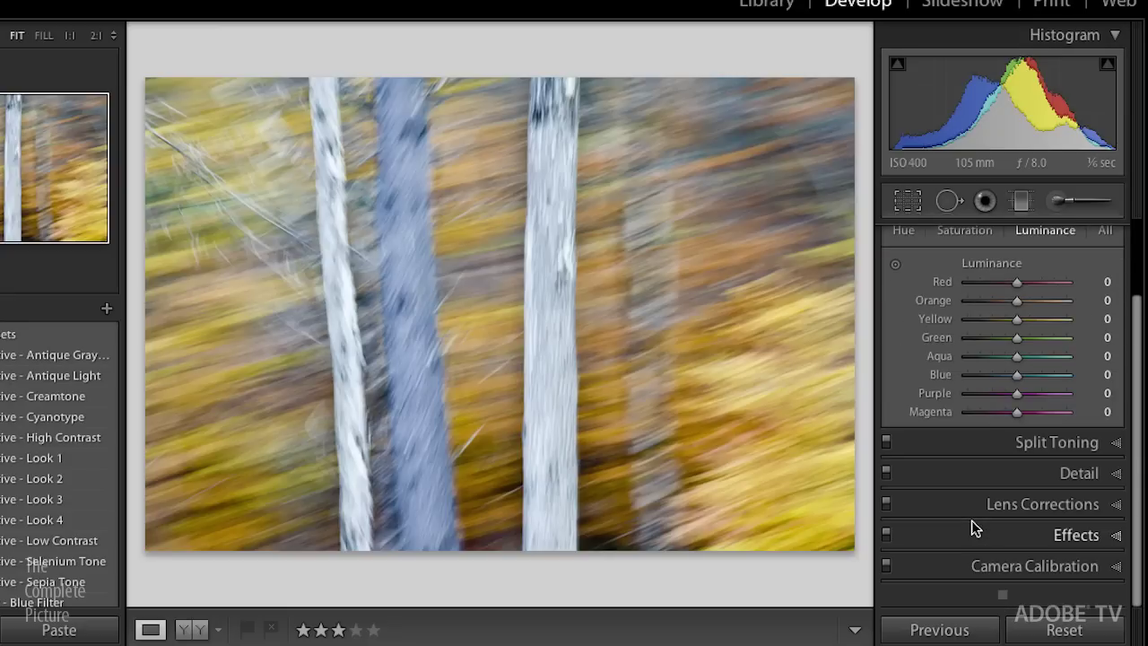
key("ctrl+4")
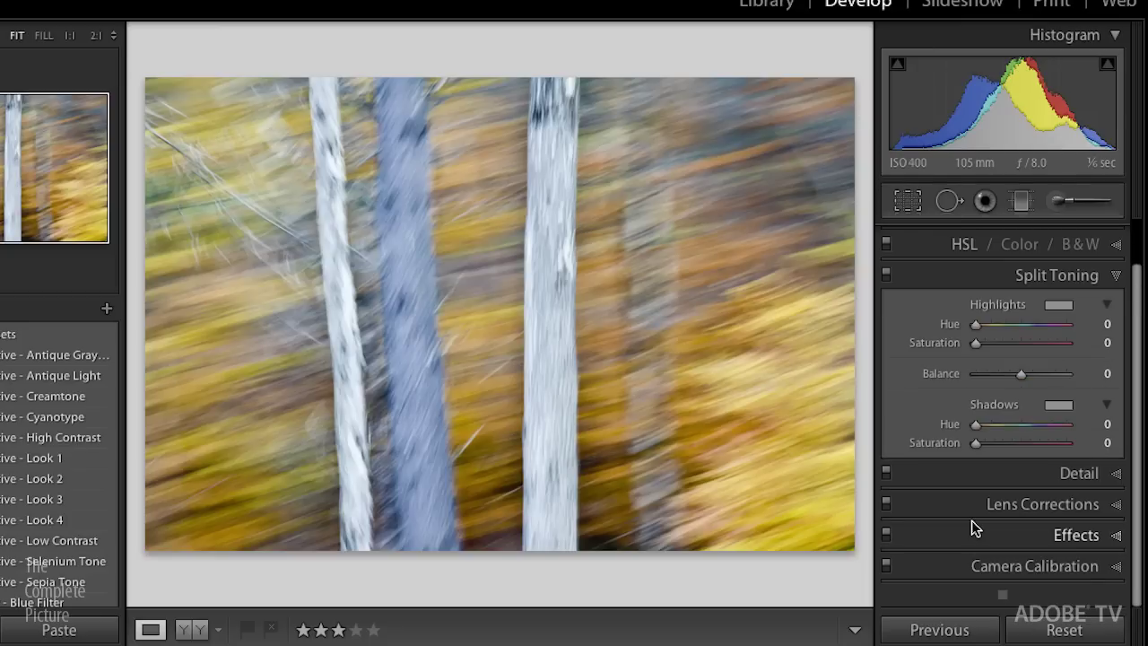
key("ctrl+5")
key("ctrl+6")
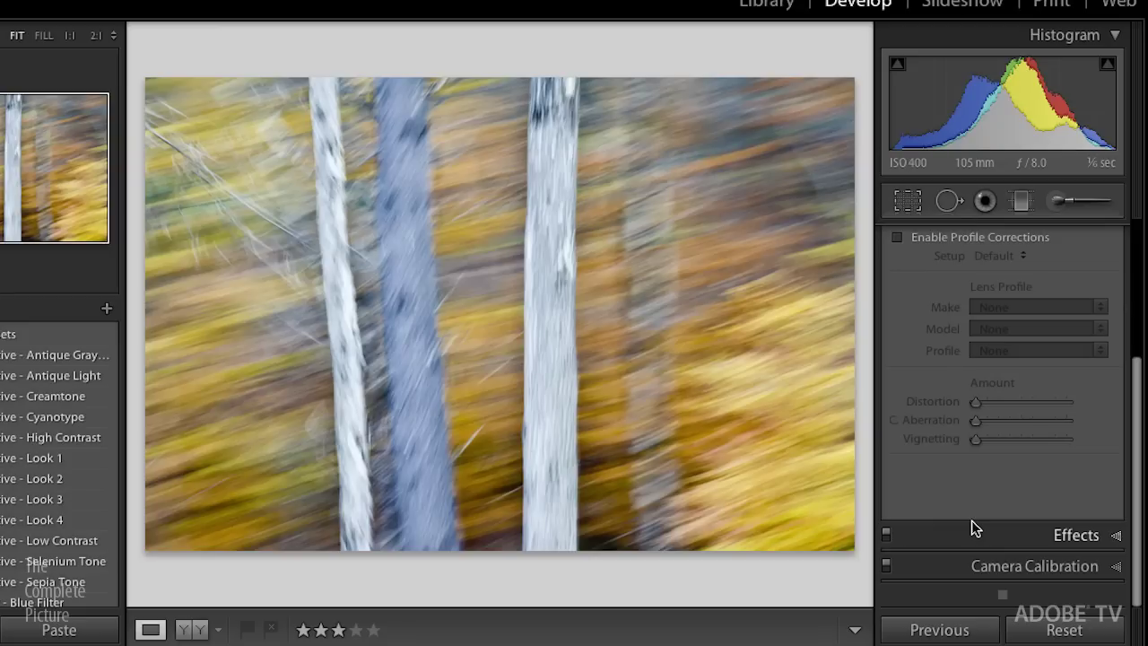
Expand the Basic adjustments while switching Solo mode off and back on.
scroll(1085, 371, "up", 5)
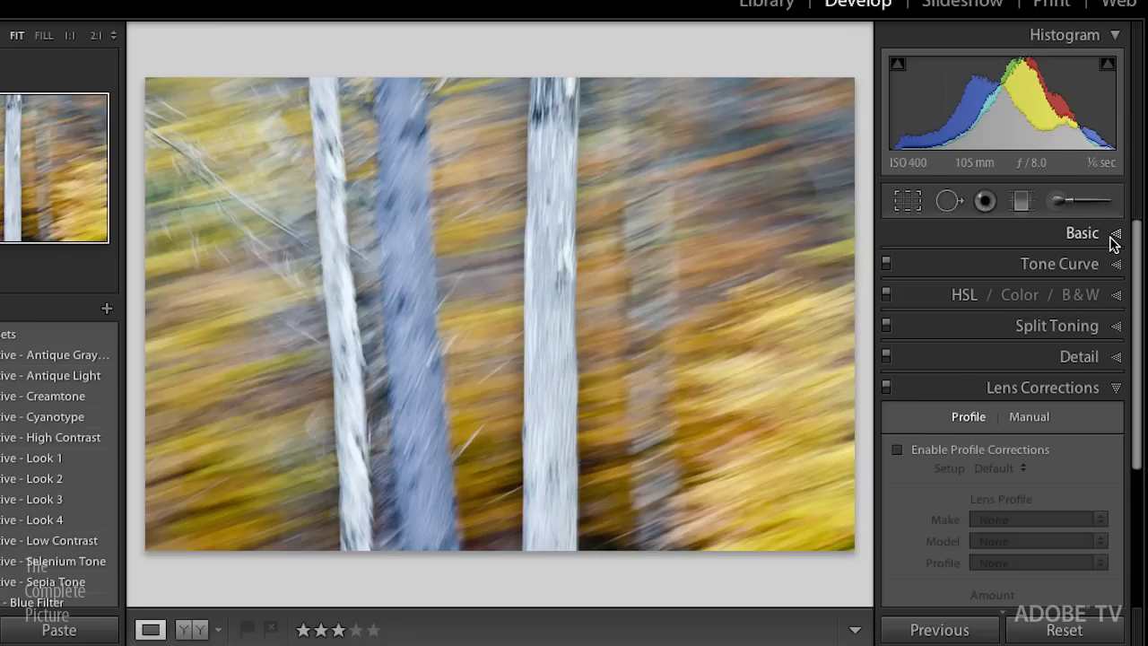
key("alt")
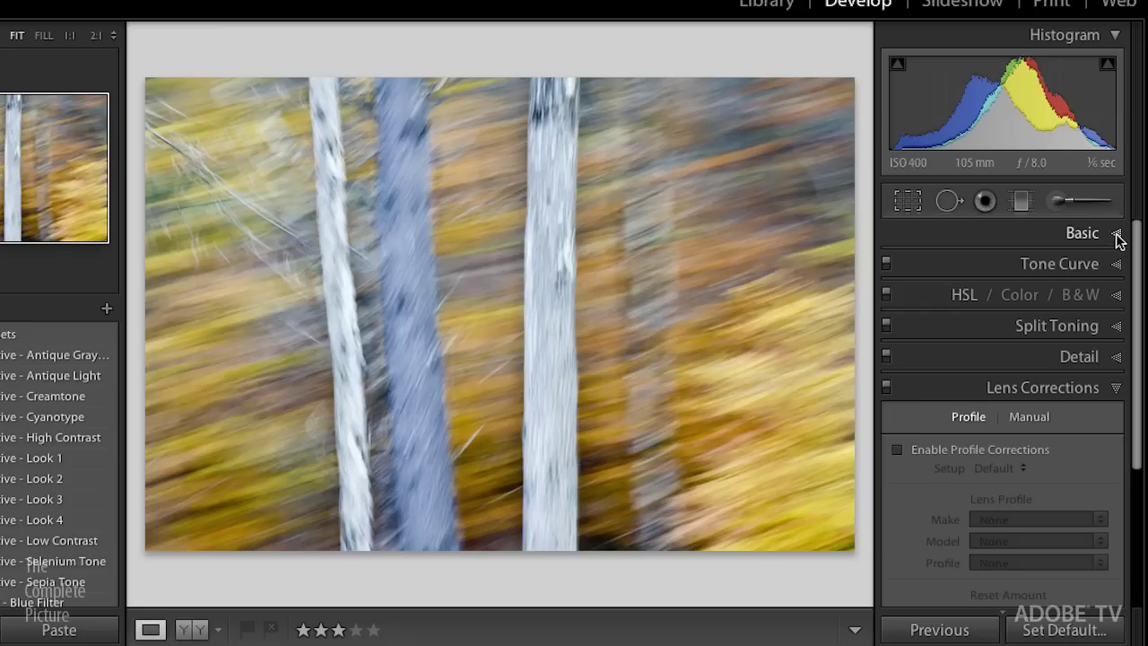
left_click(1117, 235, "alt")
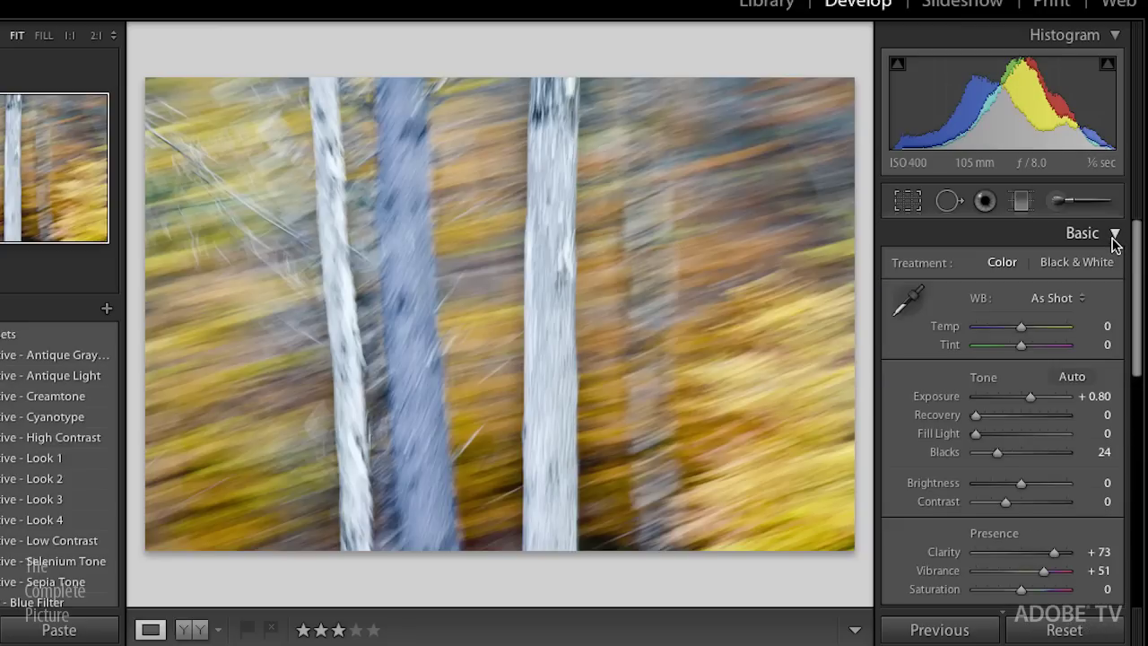
key("alt")
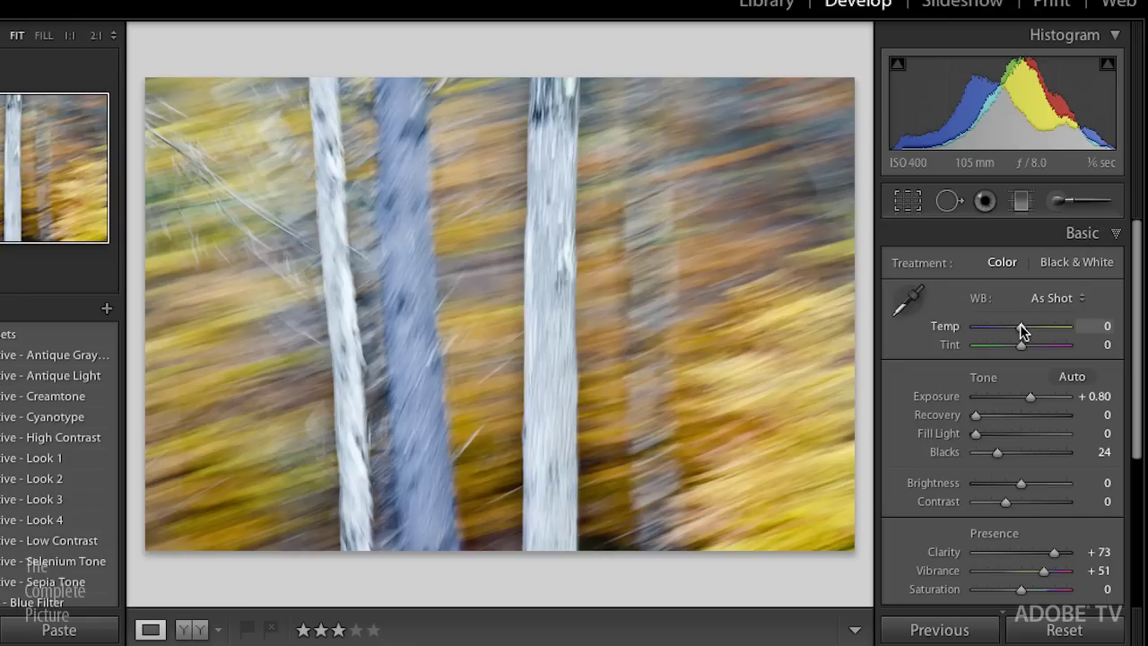
Set the white balance Temp to +41 and reset it to its default.
mouse_move(1021, 328)
left_mouse_down()
mouse_move(1002, 331)
mouse_move(1038, 332)
left_mouse_up()
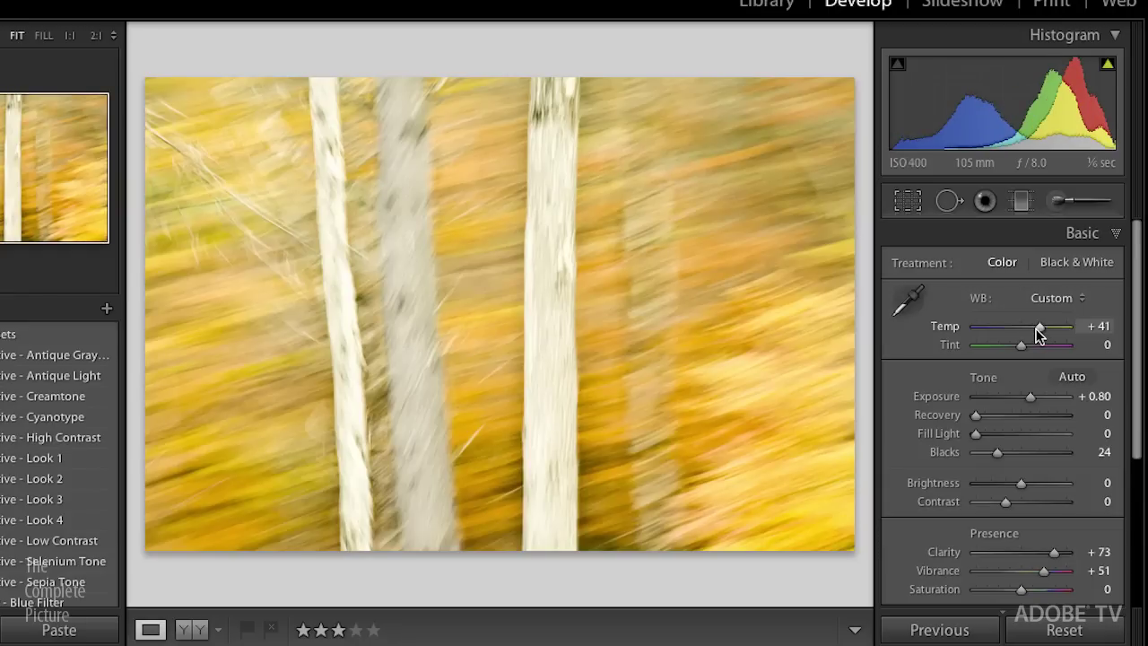
double_click(949, 327)
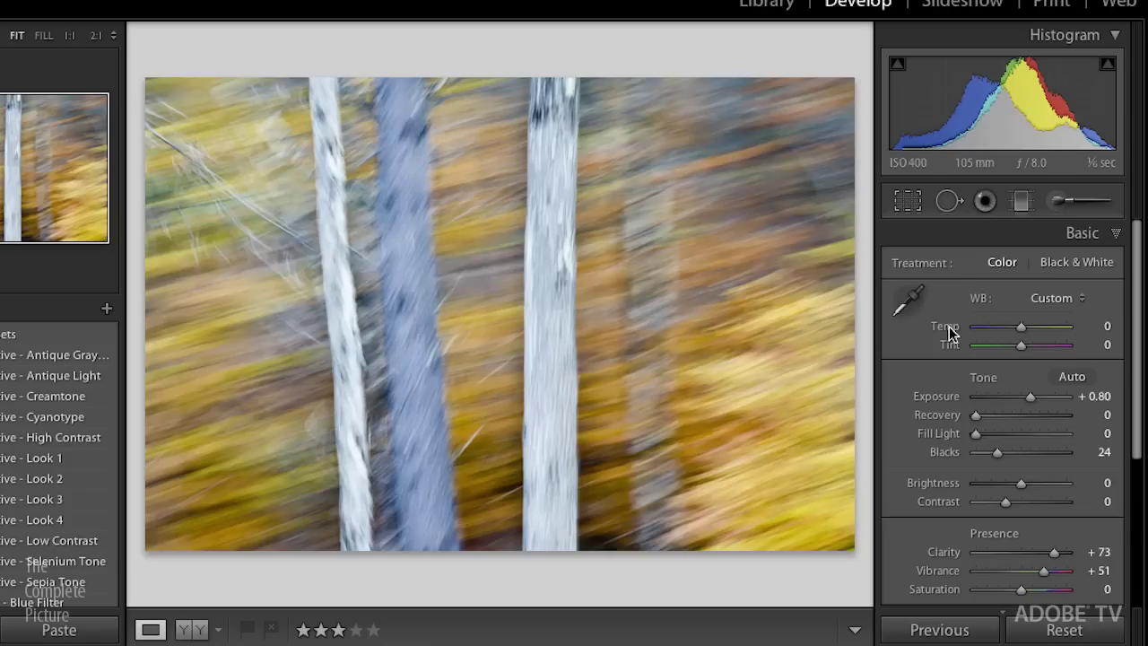
Try Clarity at +93 and Vibrance at -41, and reset all the Presence settings together.
scroll(969, 403, "down", 3)
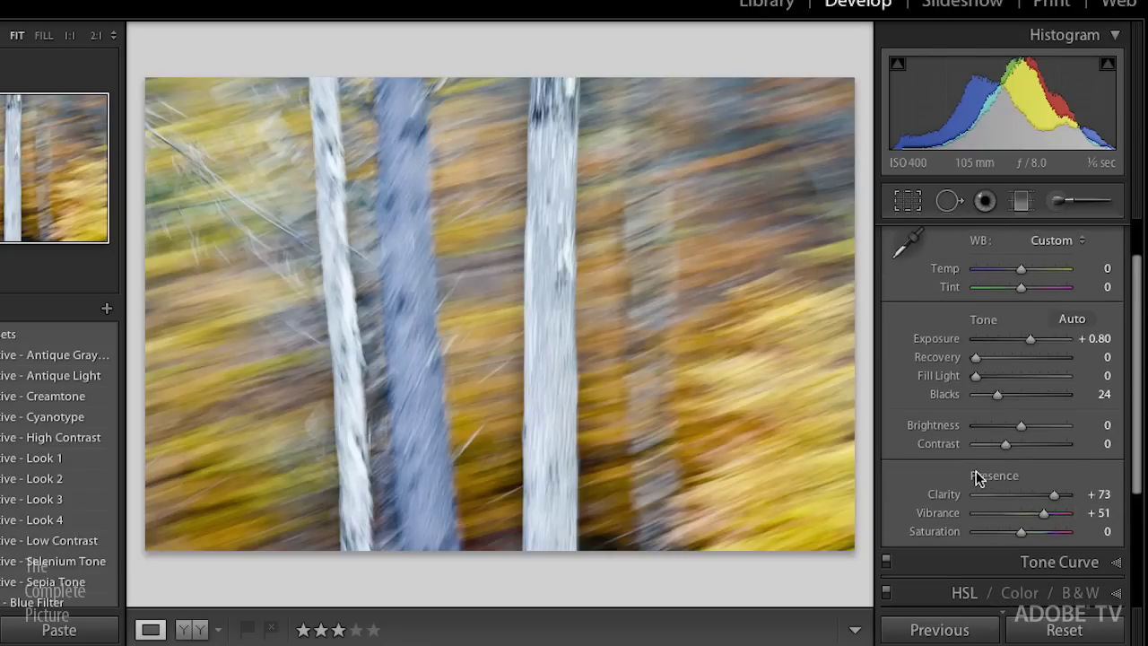
left_click_drag(1054, 494, 1003, 519)
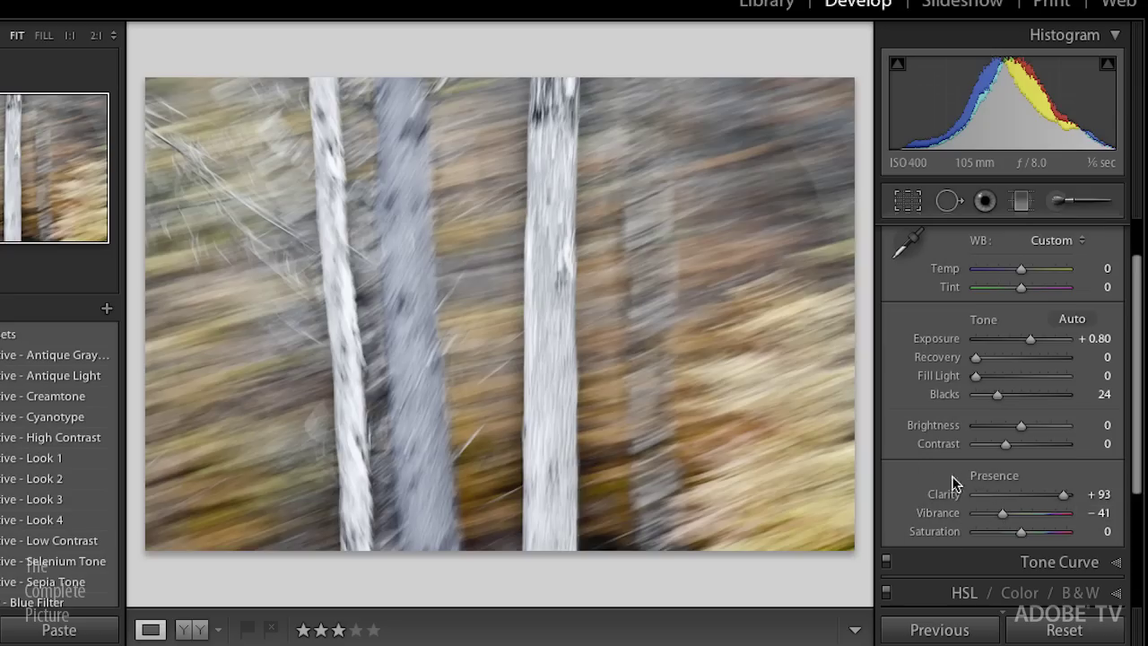
scroll(998, 493, "up", 1)
scroll(998, 493, "up", 3)
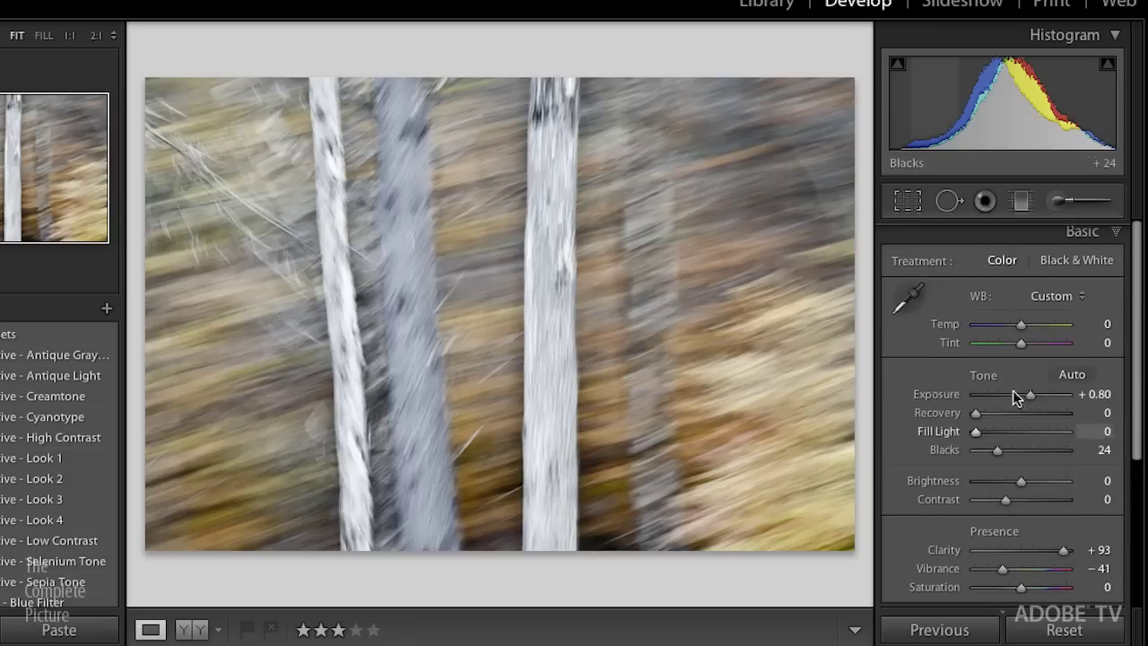
key("alt")
key("alt")
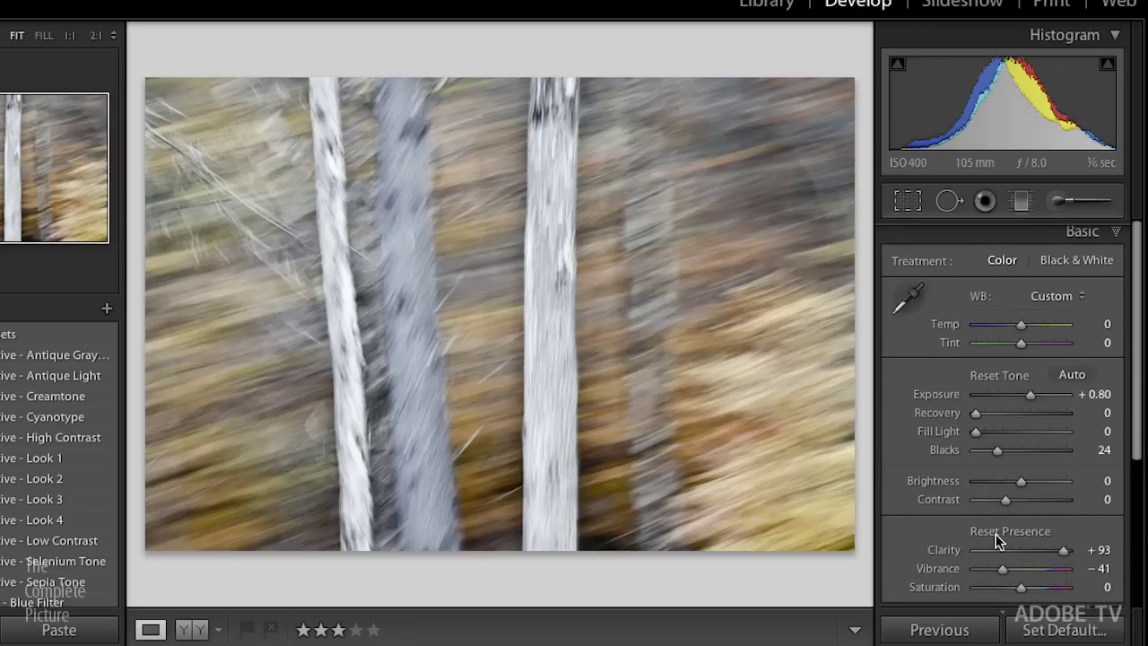
key("alt")
left_click(1003, 537, "alt")
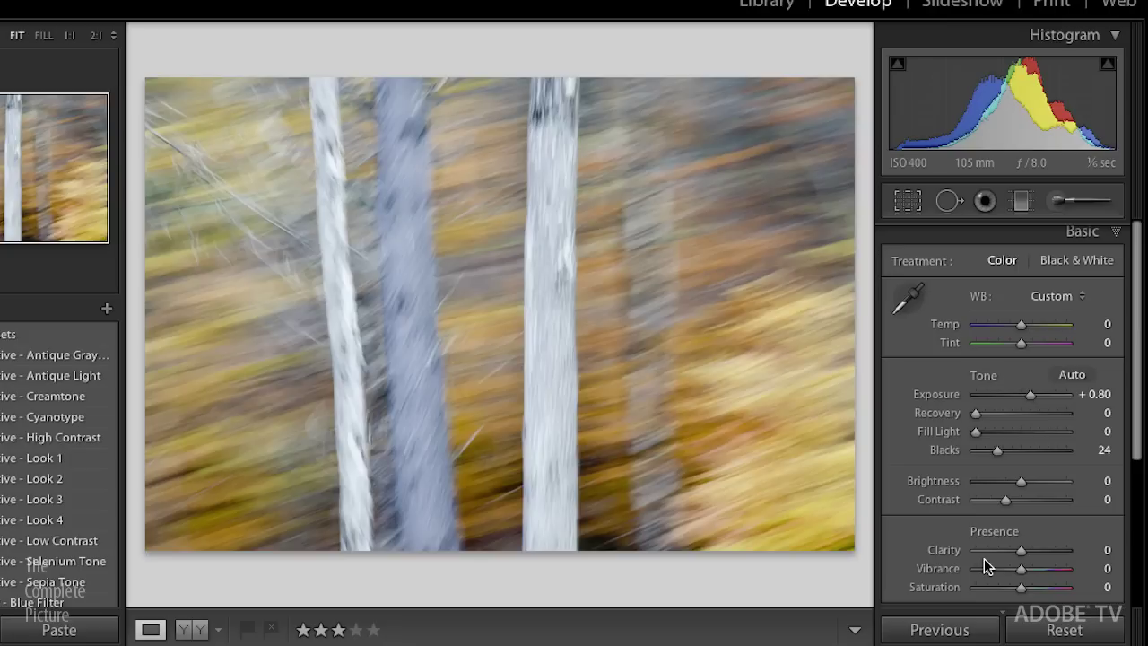
Split tone the photo with Shadows at Hue 8, Saturation 40 and Highlights at Hue 78, Saturation 23.
scroll(985, 558, "down", 3)
scroll(977, 551, "down", 4)
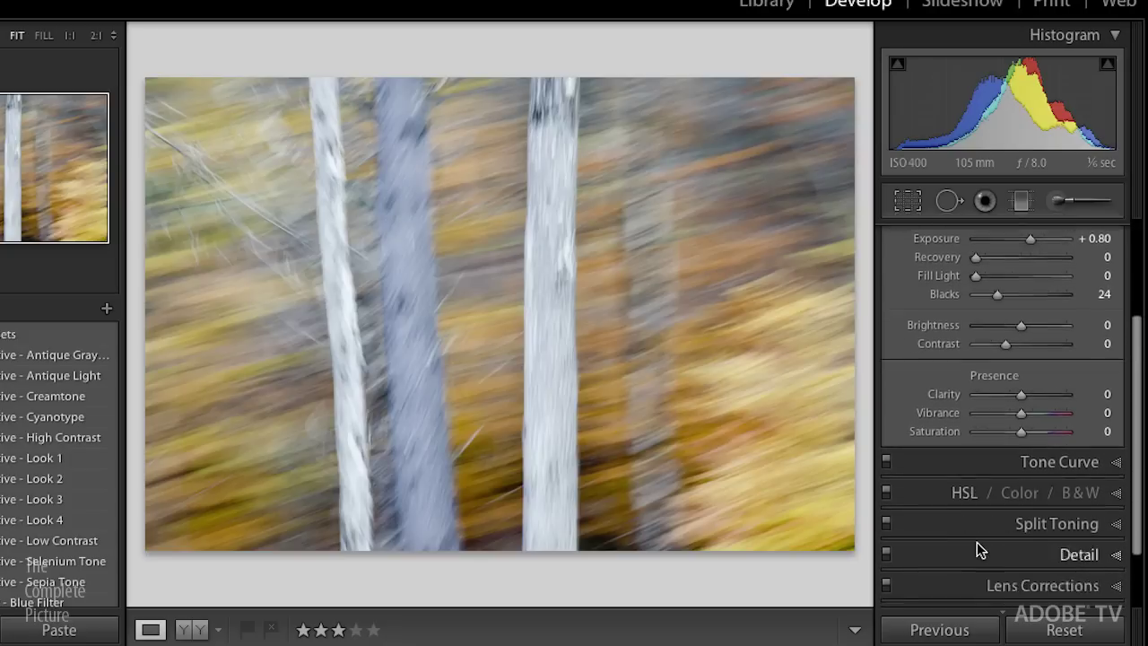
scroll(978, 550, "down", 1)
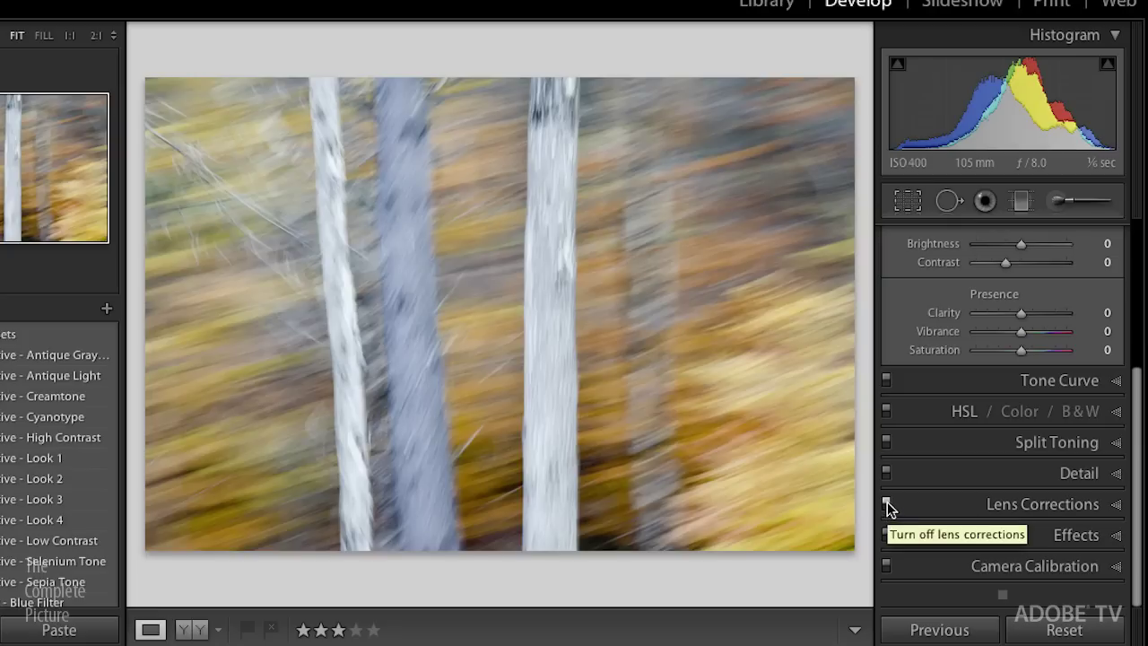
left_click(954, 442)
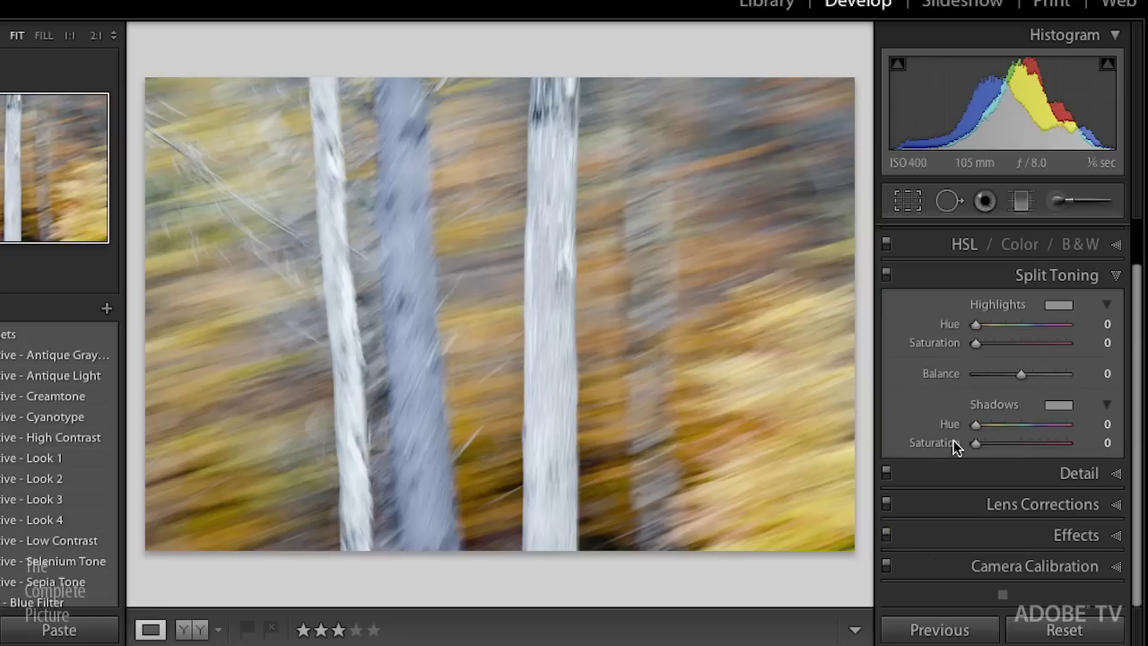
mouse_move(976, 443)
left_mouse_down()
mouse_move(1011, 442)
mouse_move(979, 428)
left_mouse_up()
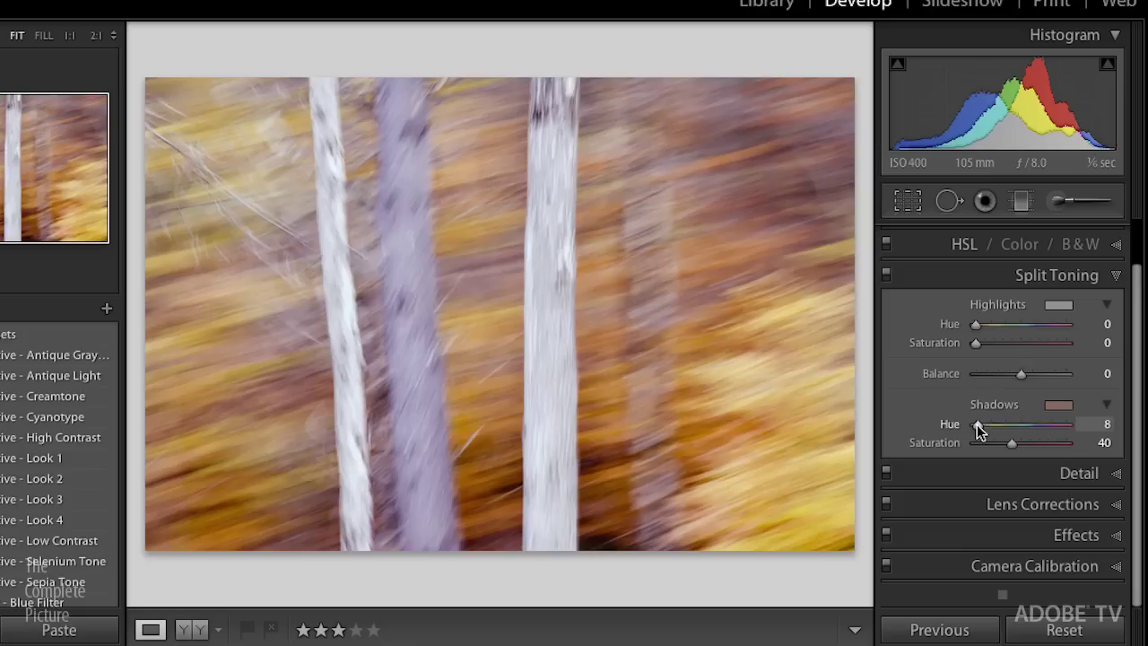
left_click_drag(976, 325, 998, 345)
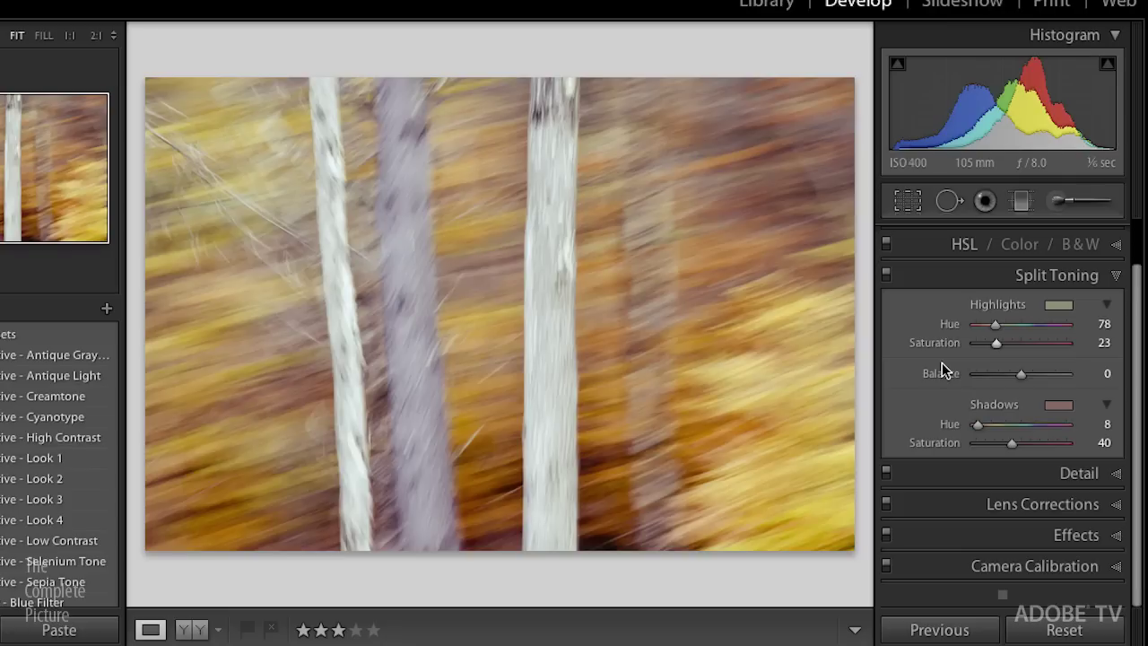
Preview the photo without Split Toning by switching its adjustments off and back on.
left_click(888, 274)
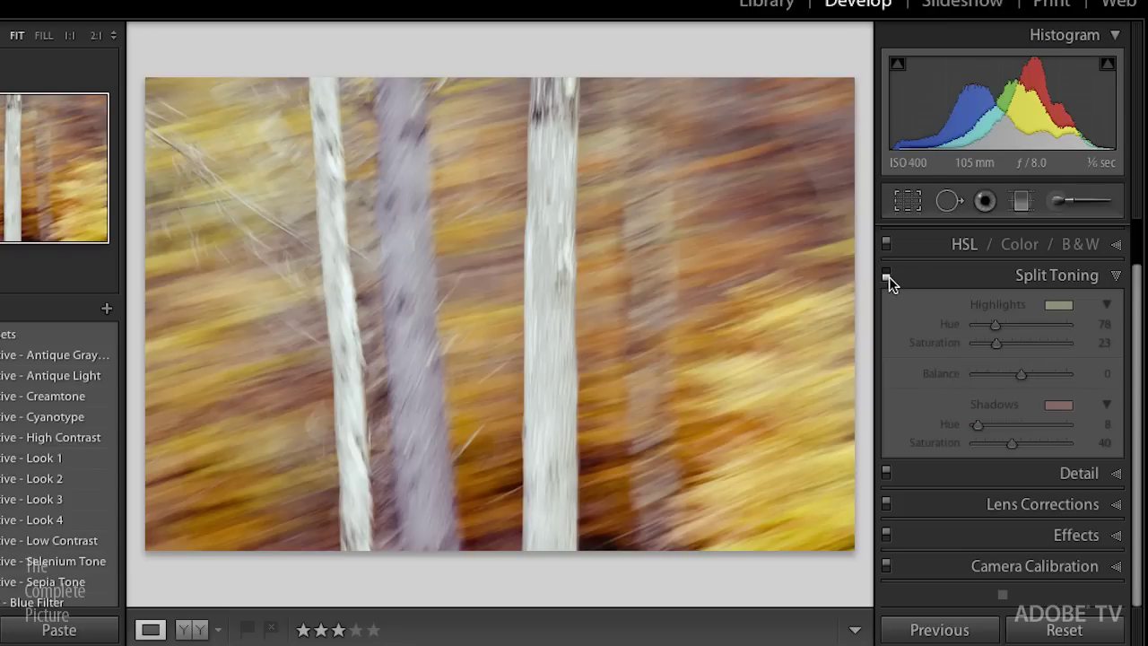
left_click(886, 275)
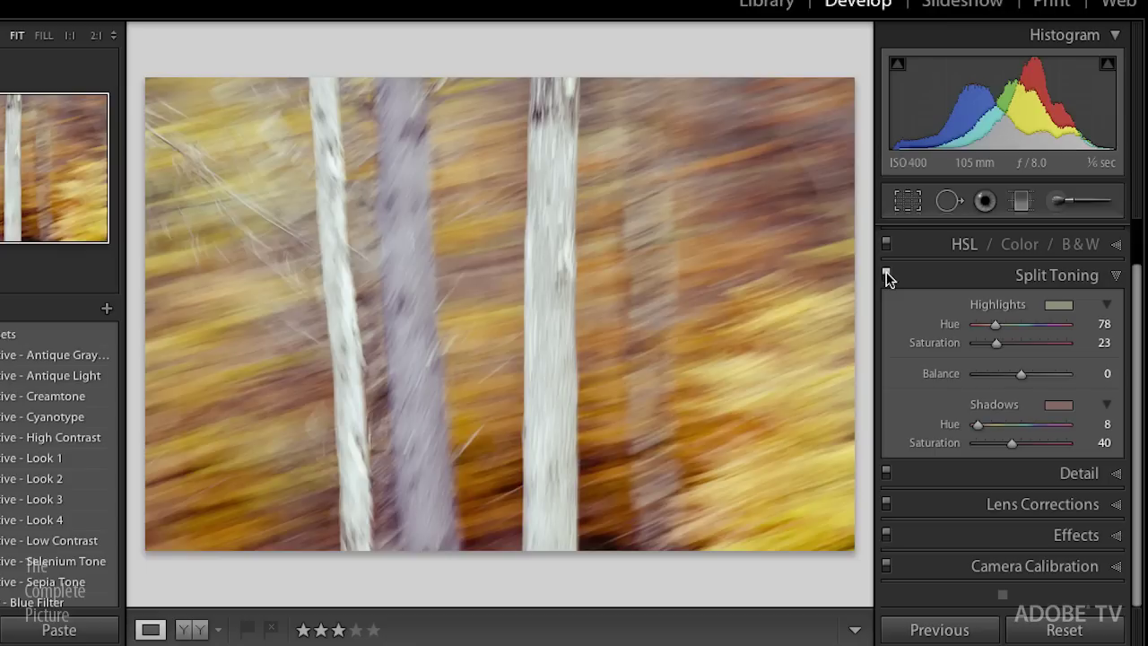
Show the photo's before and after versions side by side and check the available comparison layouts.
key("y")
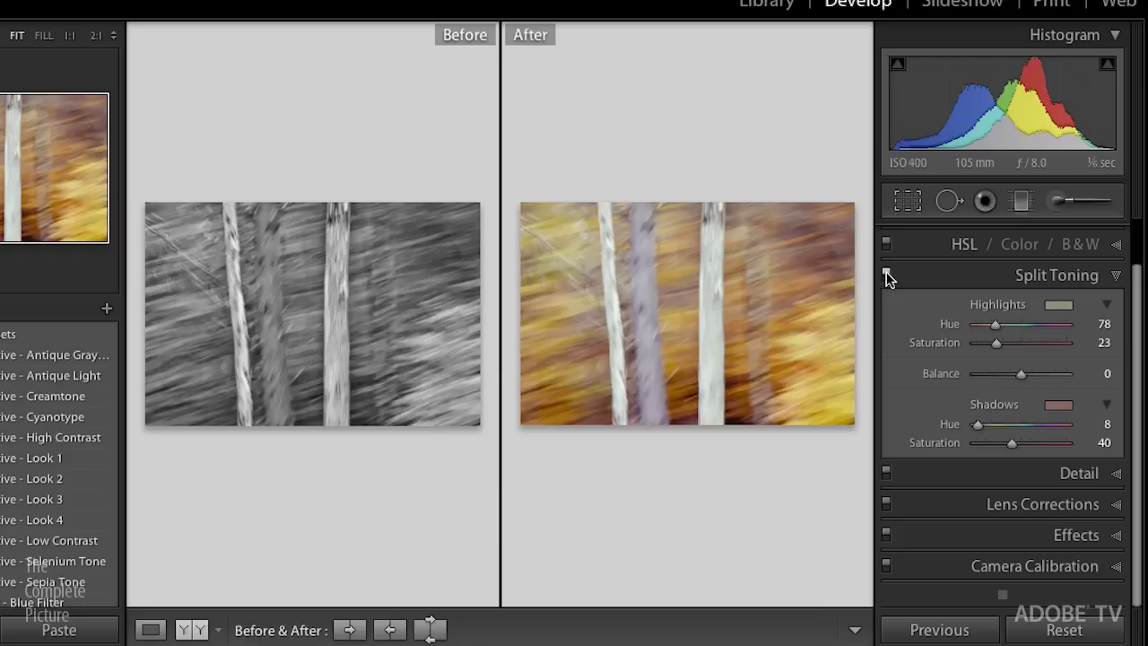
left_click(215, 632)
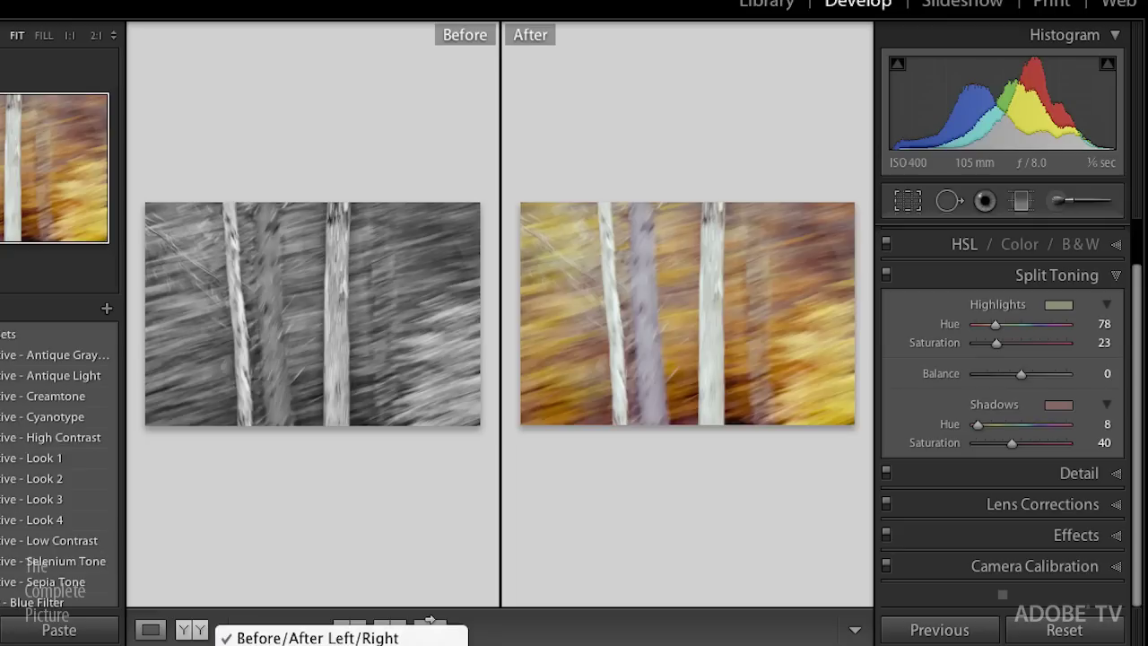
left_click(259, 587)
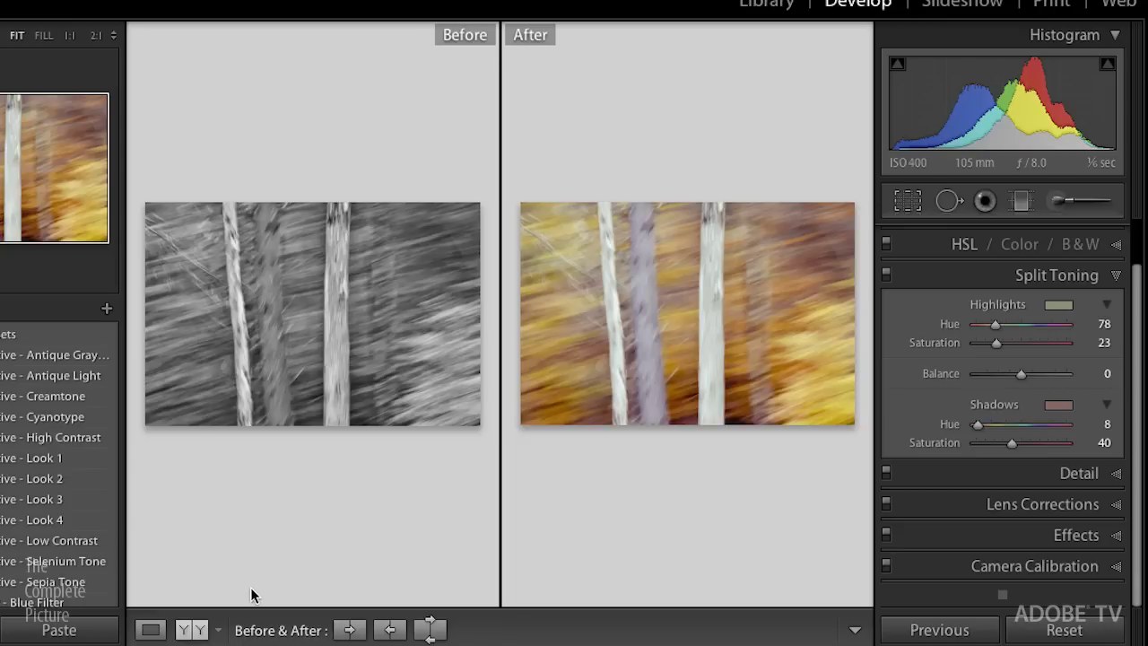
Compare before and after within one image, first split left/right and next split top/bottom.
key("shift+y")
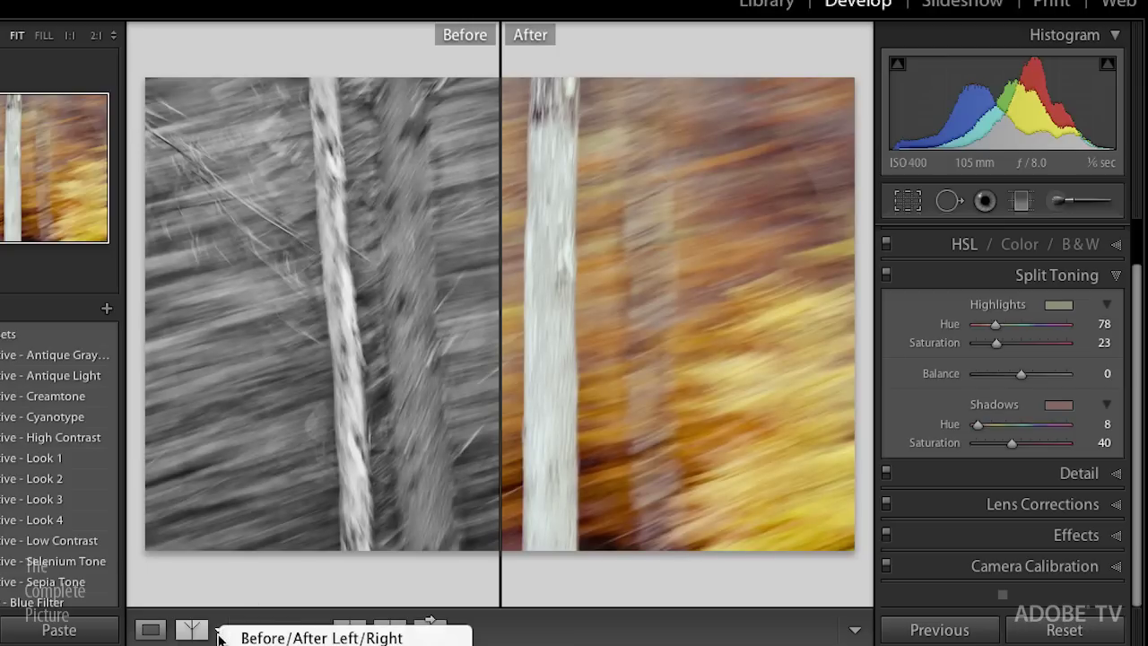
left_click(219, 633)
left_click(349, 645)
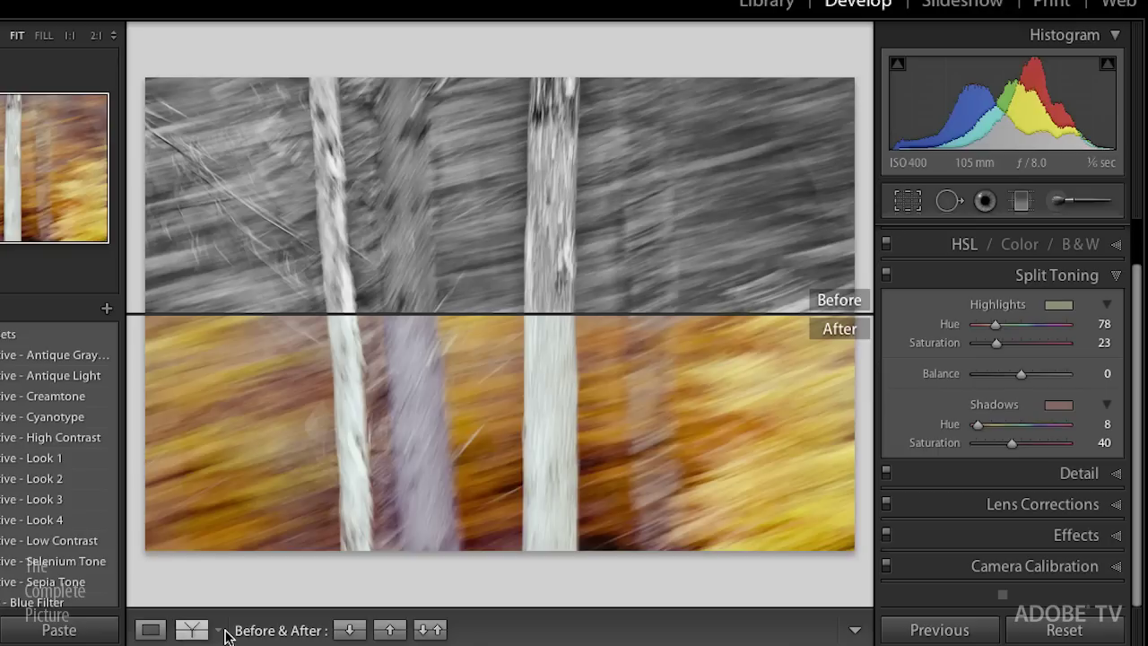
Return the comparison to the left/right layout and turn off the split so both full images show.
left_click(218, 631)
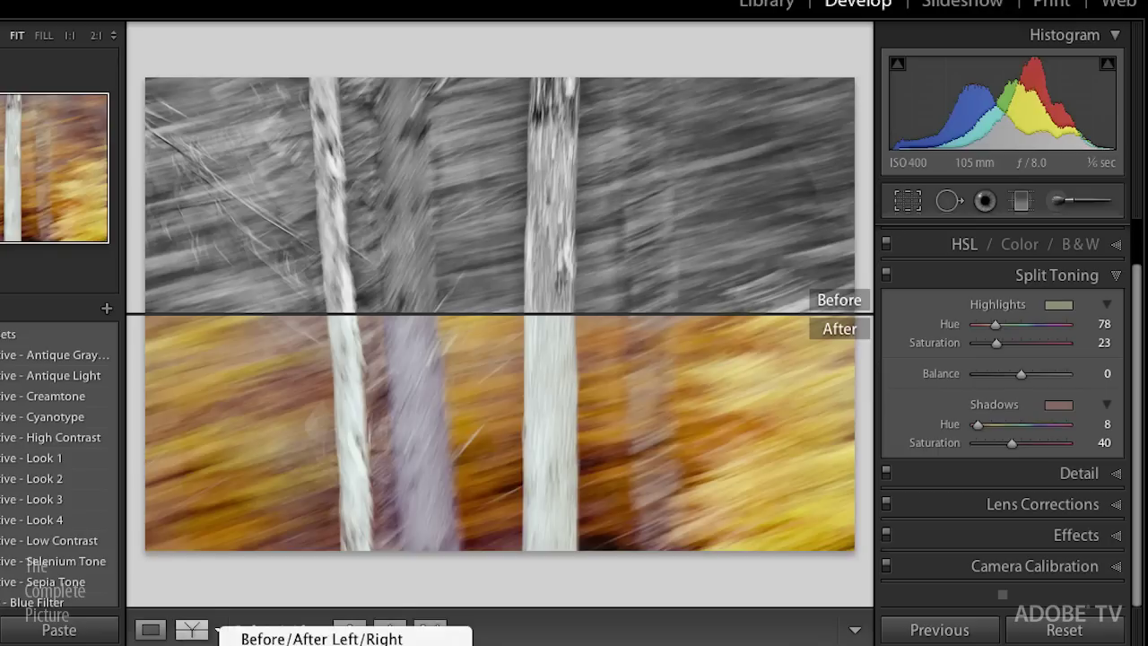
left_click(321, 638)
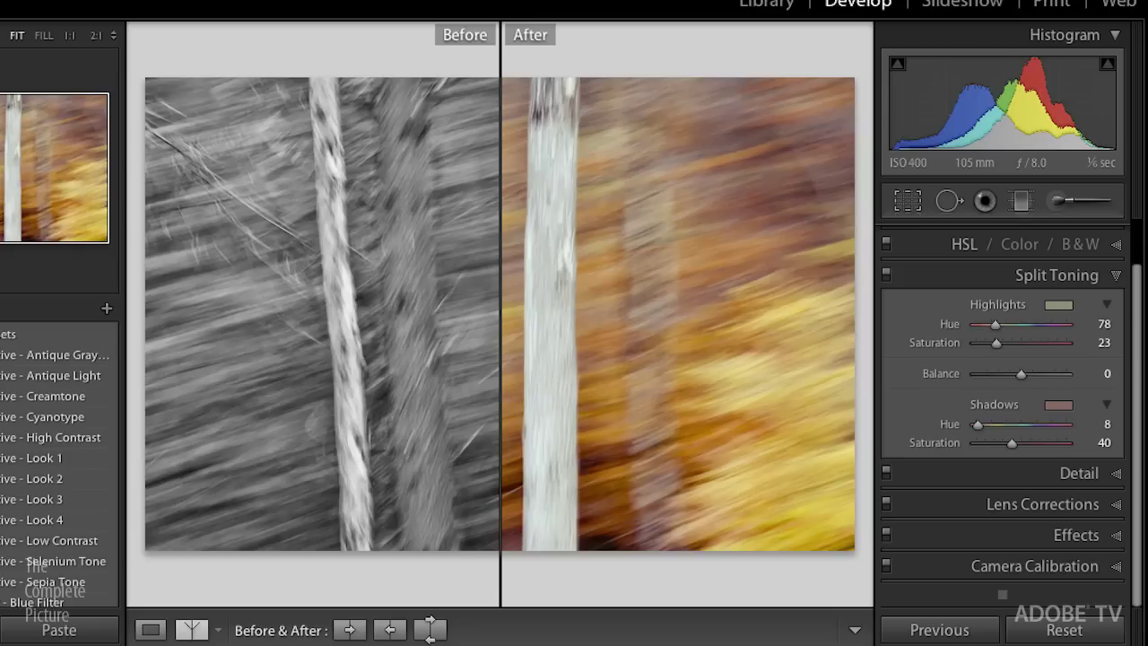
key("shift")
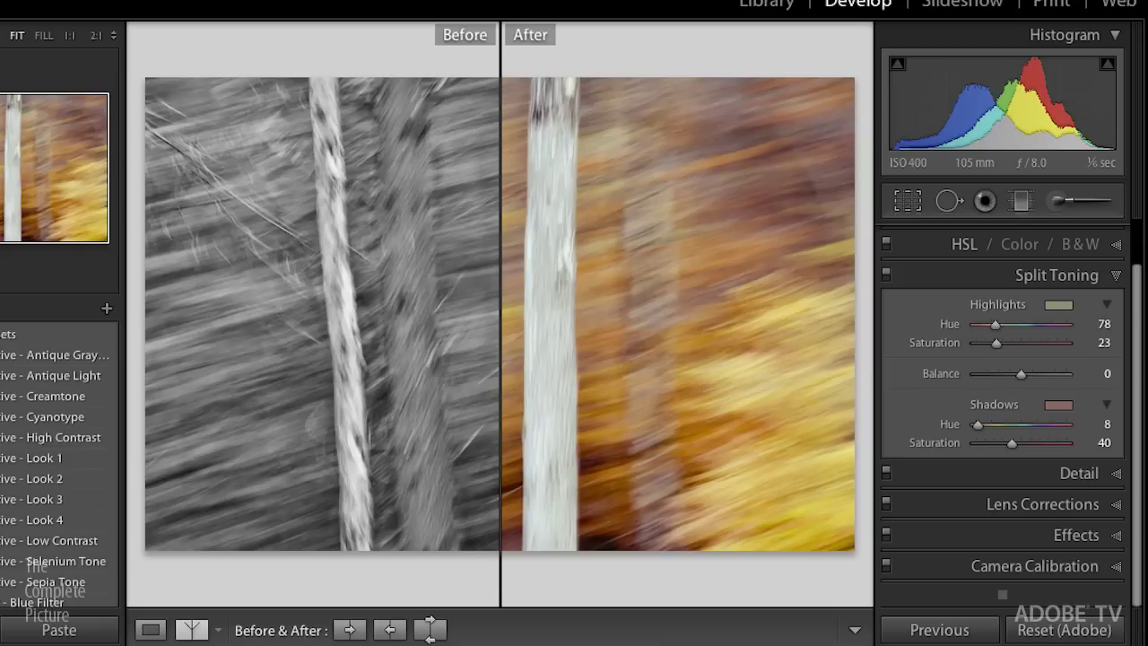
key("y")
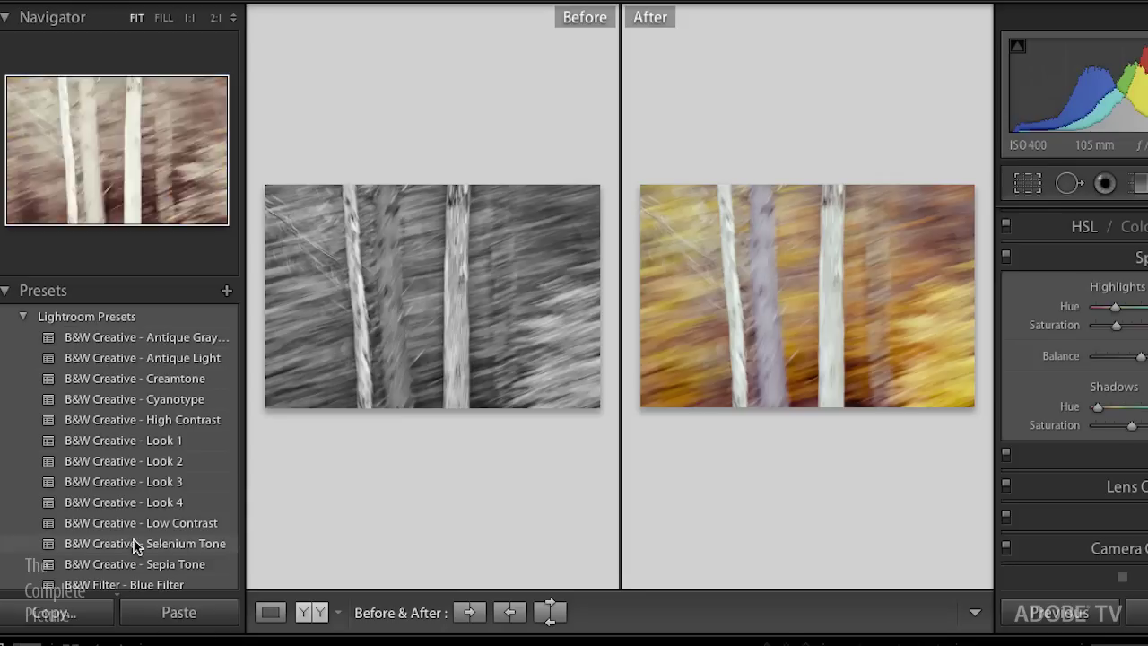
Expand the photo's History and browse down to its earliest states, including the Import entry.
scroll(134, 529, "down", 5)
scroll(134, 525, "down", 10)
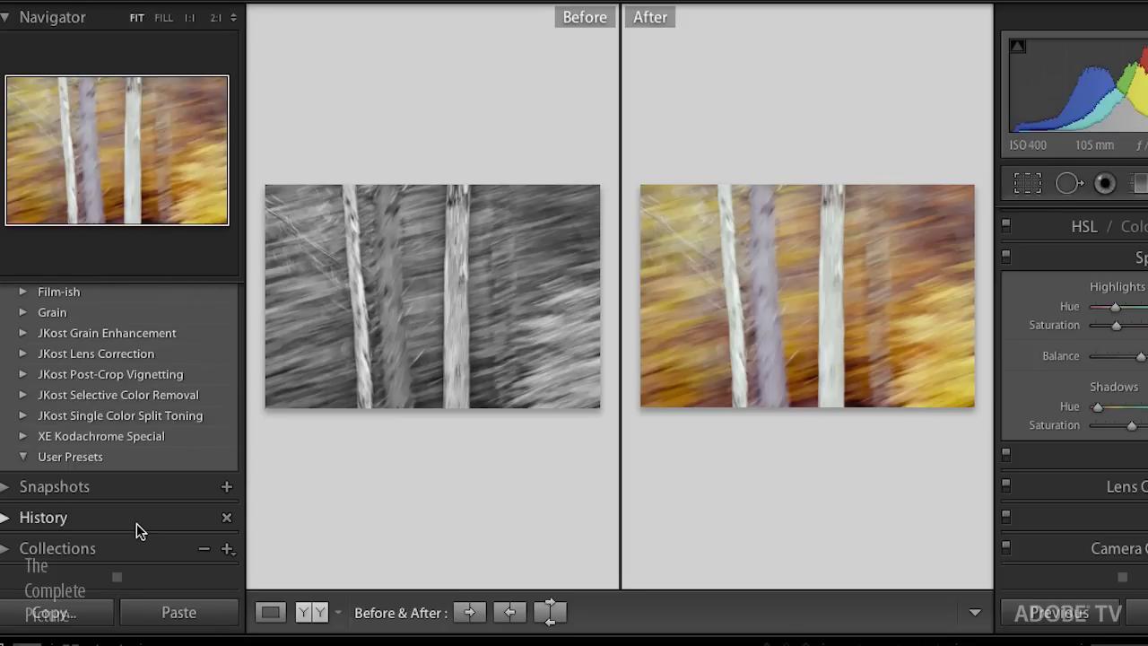
left_click(4, 521)
scroll(8, 534, "down", 7)
scroll(9, 534, "down", 2)
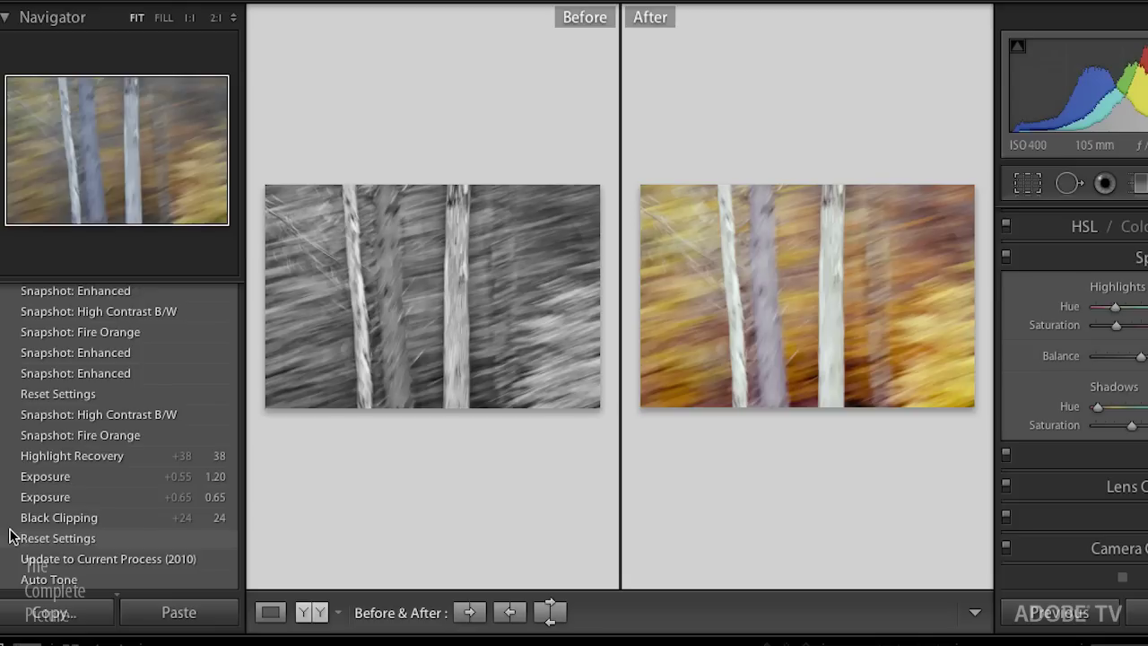
scroll(46, 528, "down", 1)
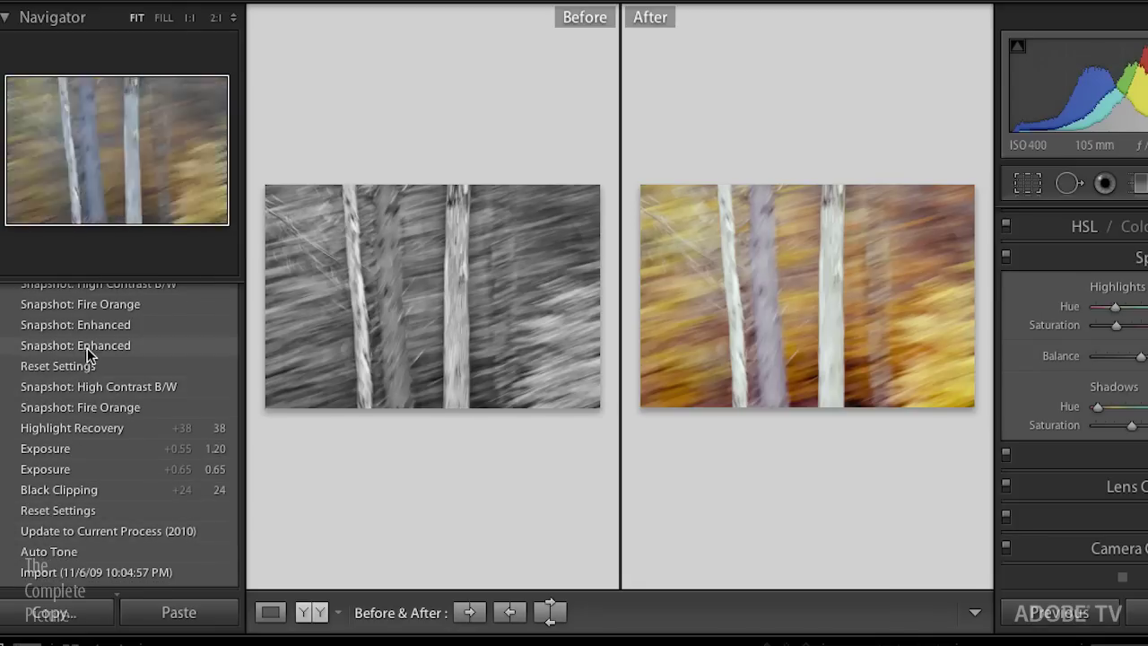
Replace the Before image with the Fire Orange snapshot state from History, and try the Shadow Saturation 40 state as Before.
scroll(99, 328, "up", 5)
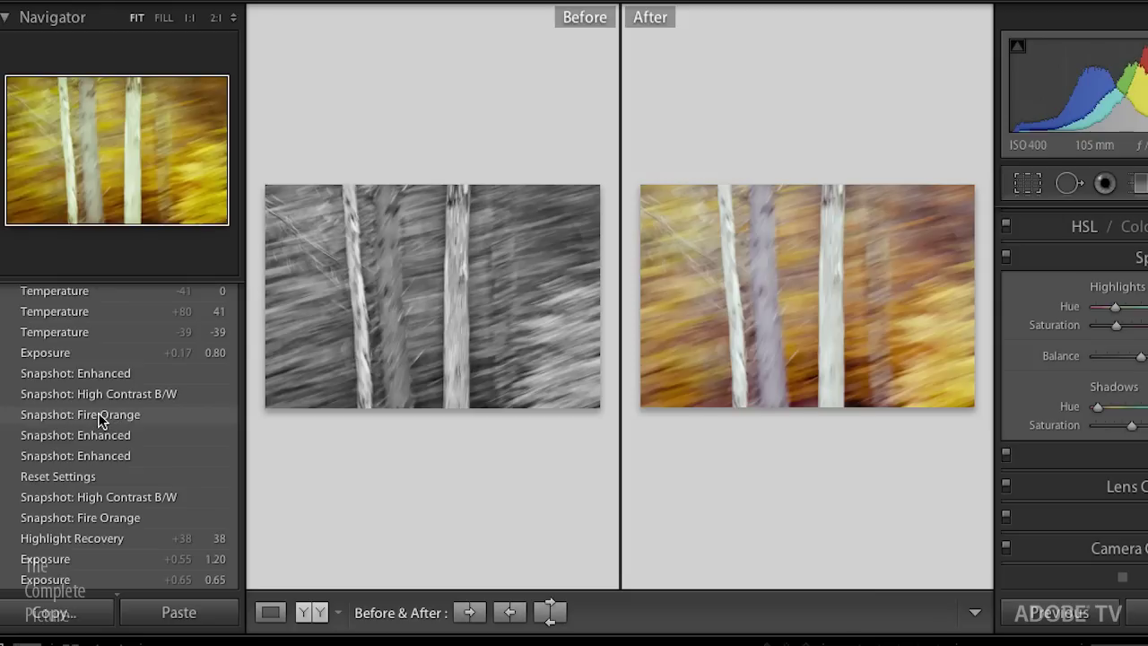
left_click_drag(93, 413, 413, 289)
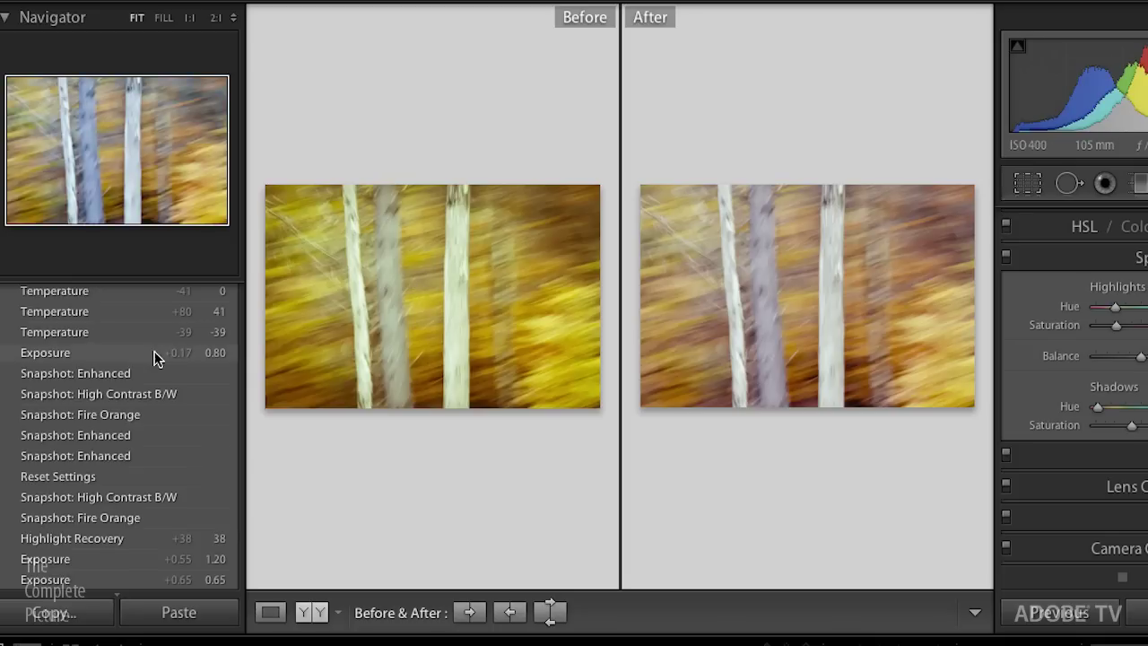
scroll(154, 359, "up", 3)
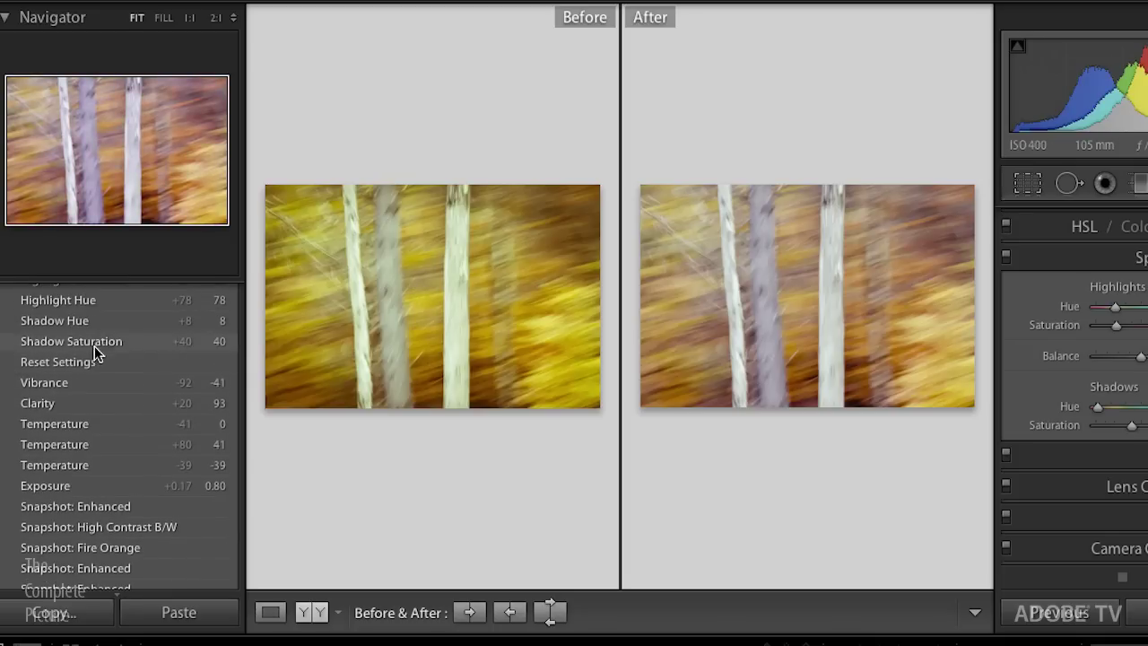
left_click_drag(88, 340, 451, 282)
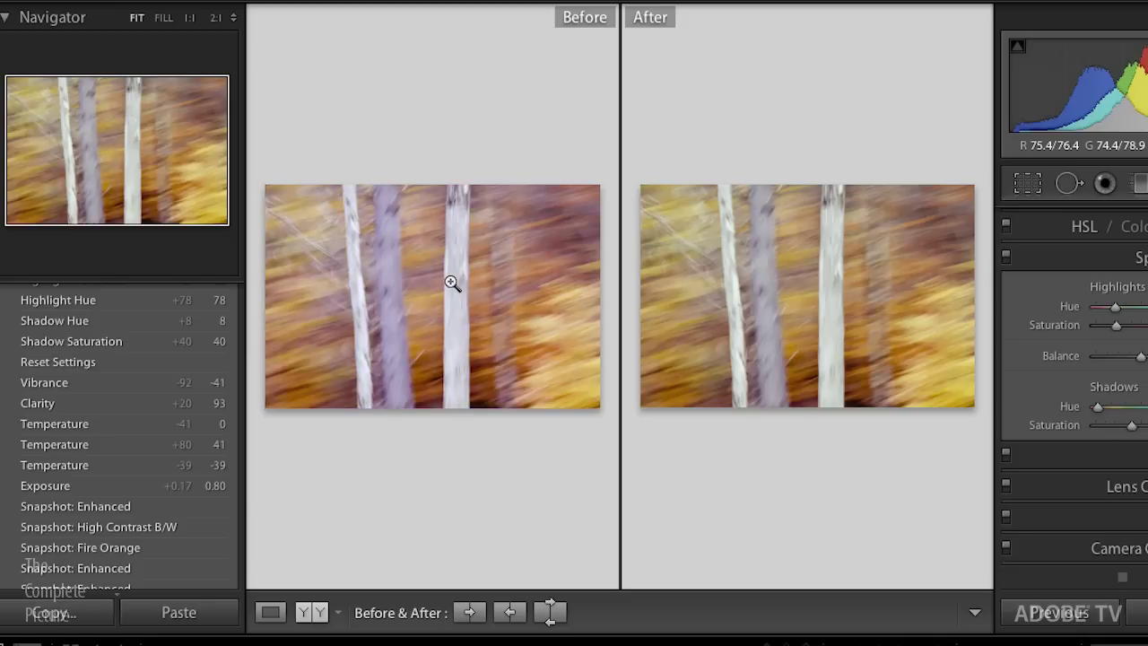
Collapse History, expand Snapshots, and copy the High Contrast B/W snapshot's settings to the Before image.
scroll(21, 462, "up", 8)
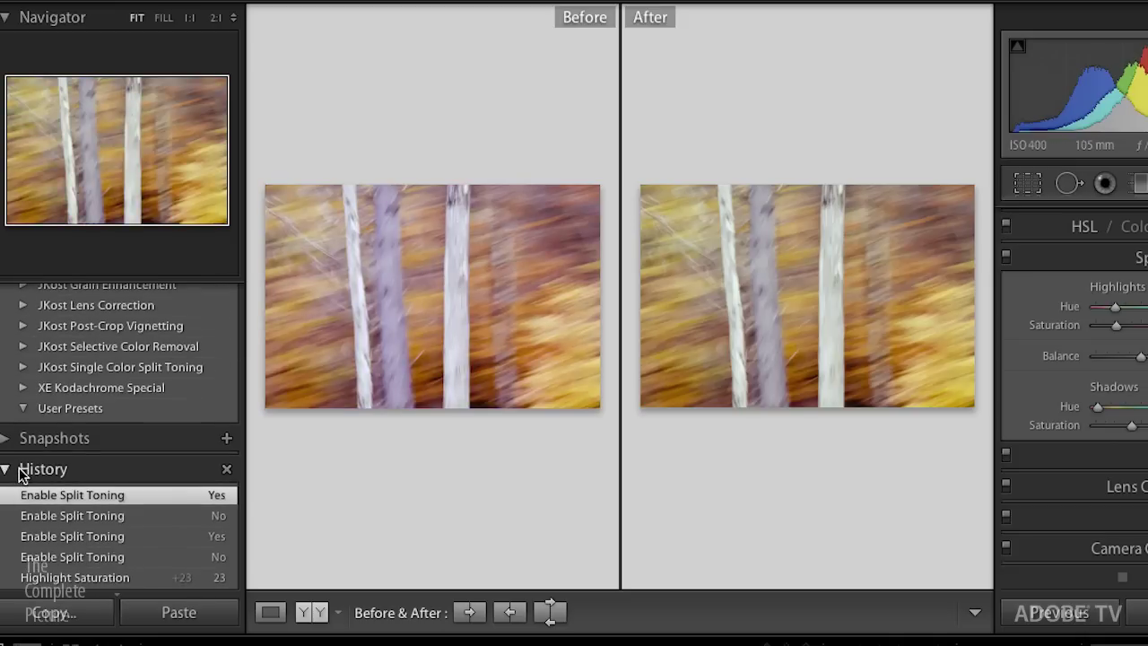
left_click(8, 470)
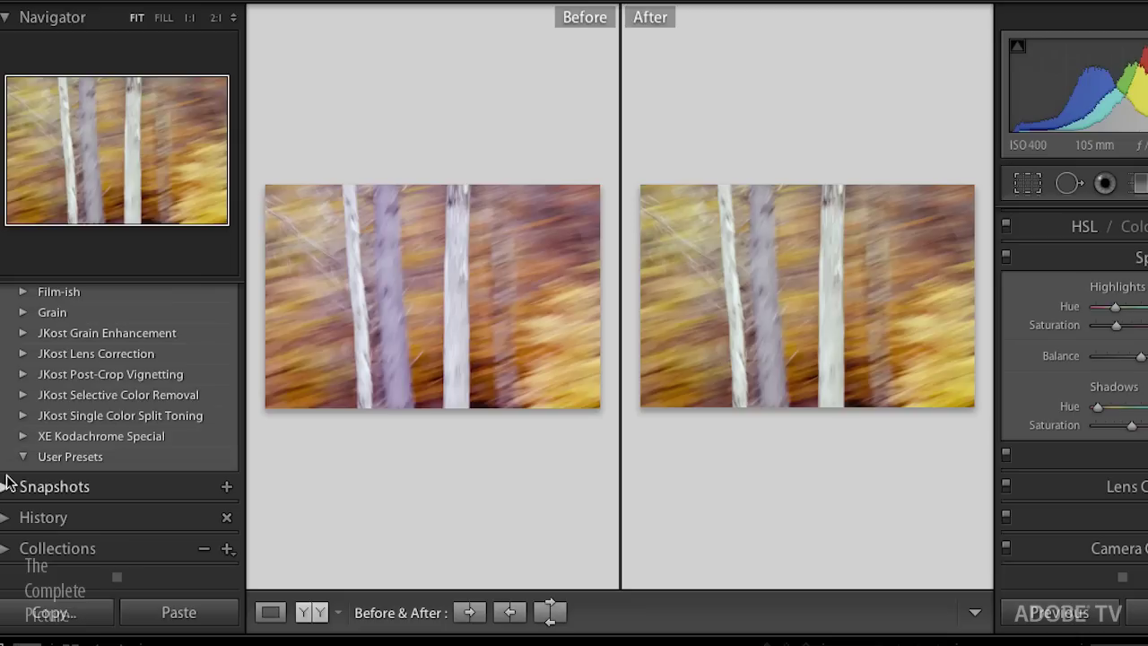
left_click(5, 486)
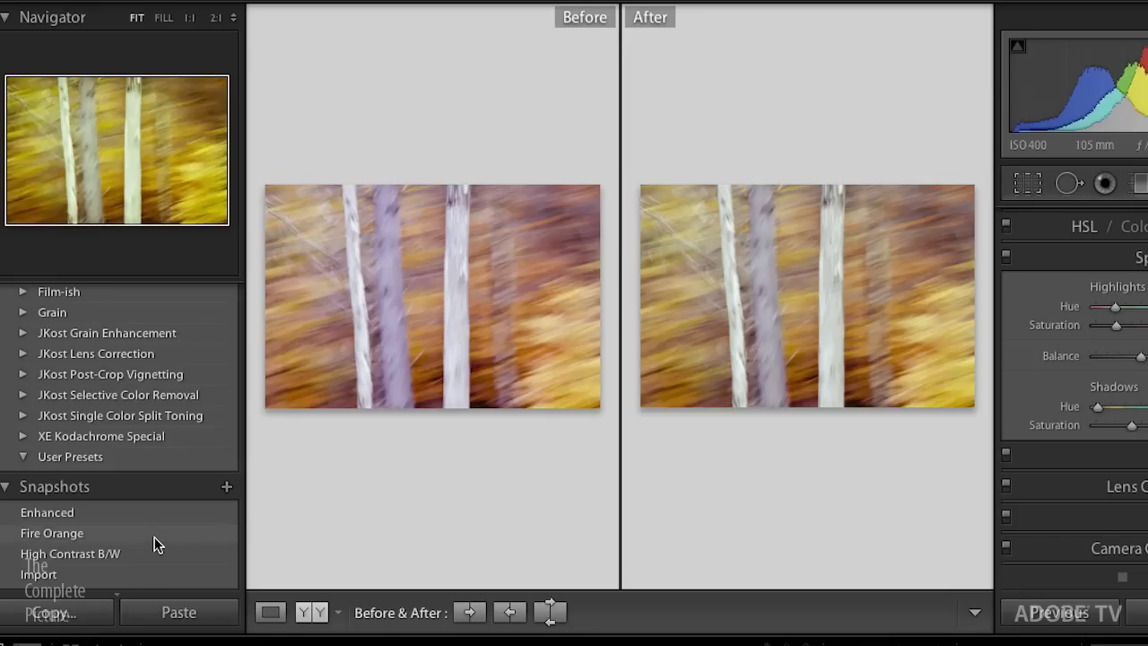
right_click(152, 558)
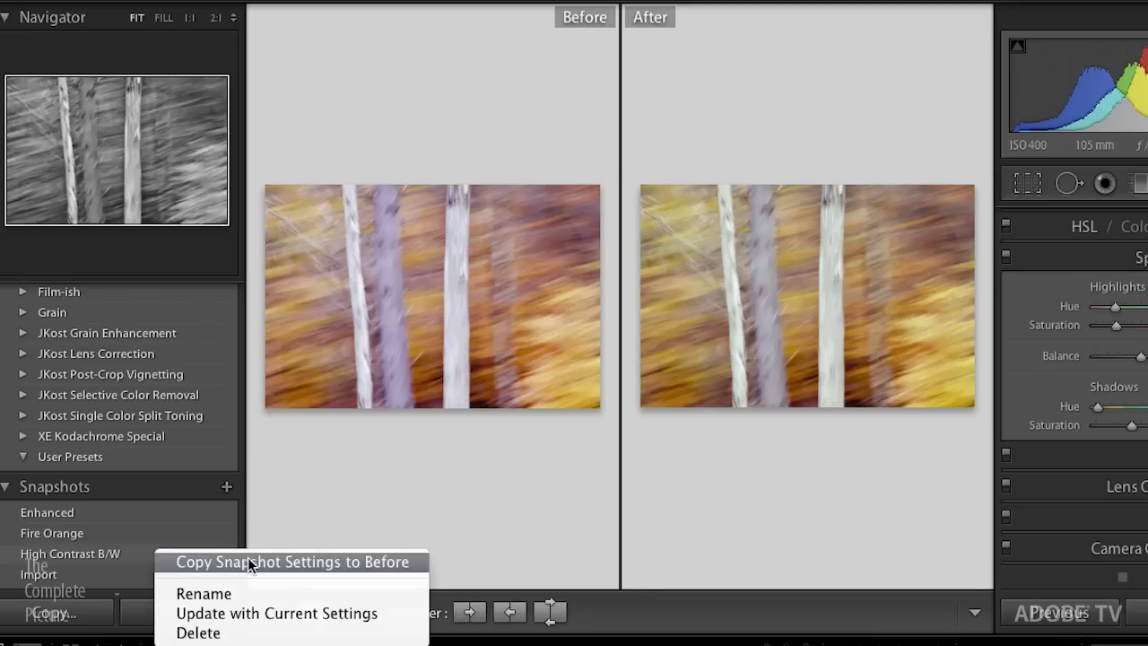
left_click(314, 561)
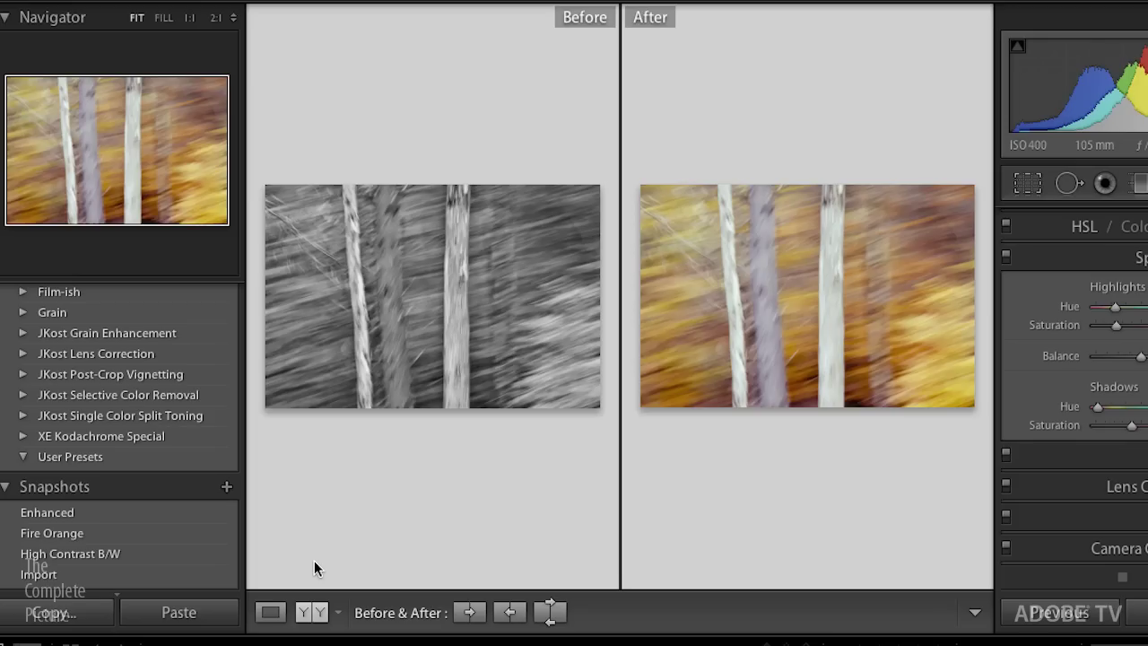
Return to the single-image view and raise Blacks to 59 in the Basic adjustments, checking for shadow clipping.
key("y")
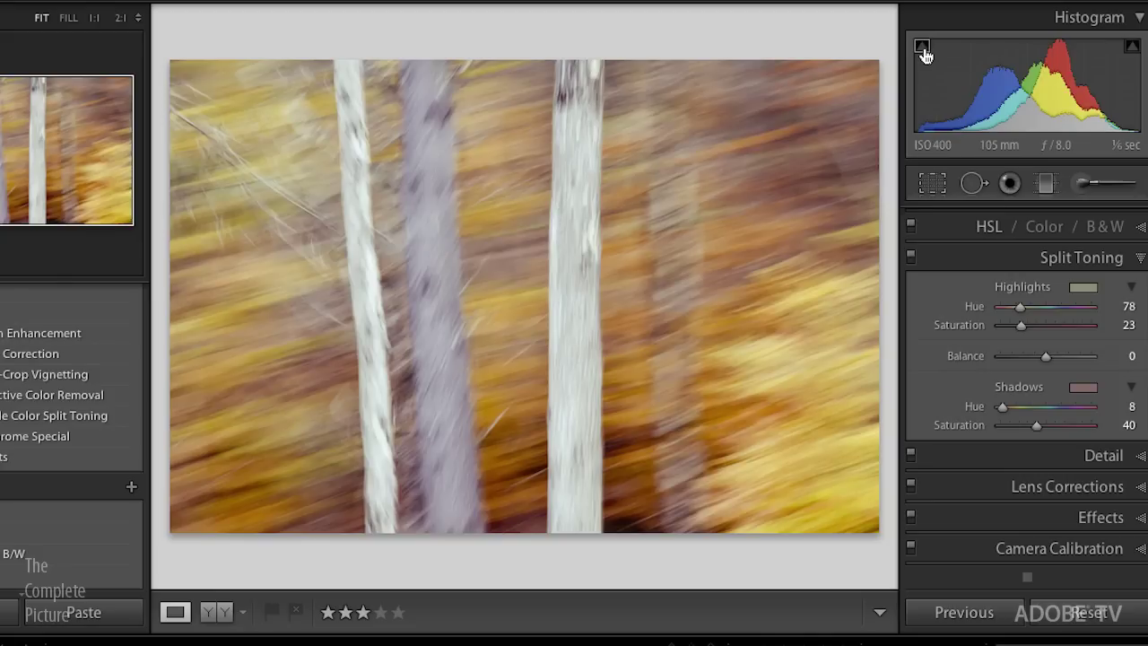
scroll(944, 215, "up", 2)
left_click(946, 220)
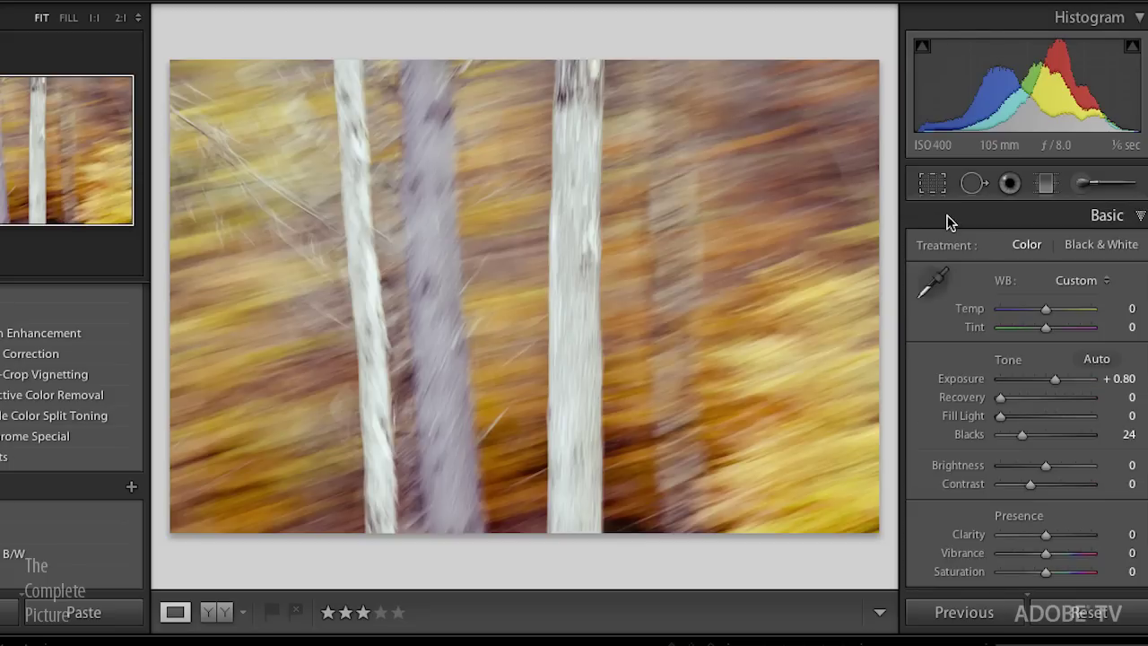
left_click_drag(1024, 440, 1055, 439)
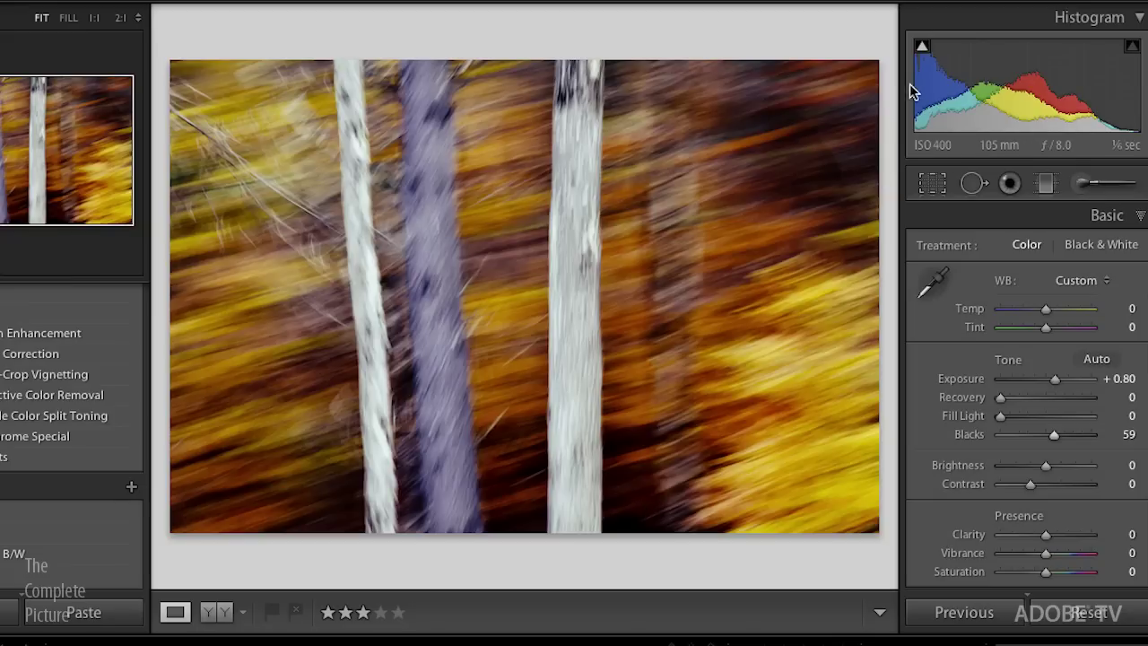
mouse_move(922, 50)
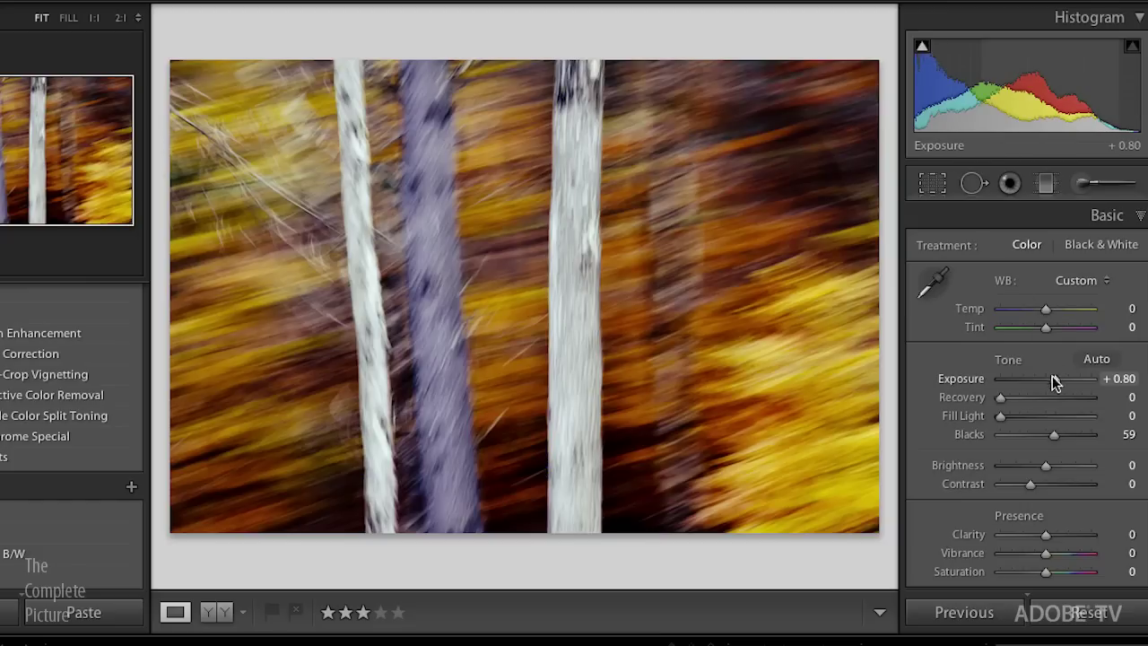
Raise Exposure to +2.90 to display the highlight clipping overlay, and reduce Exposure to +0.75.
left_click_drag(1059, 380, 1080, 380)
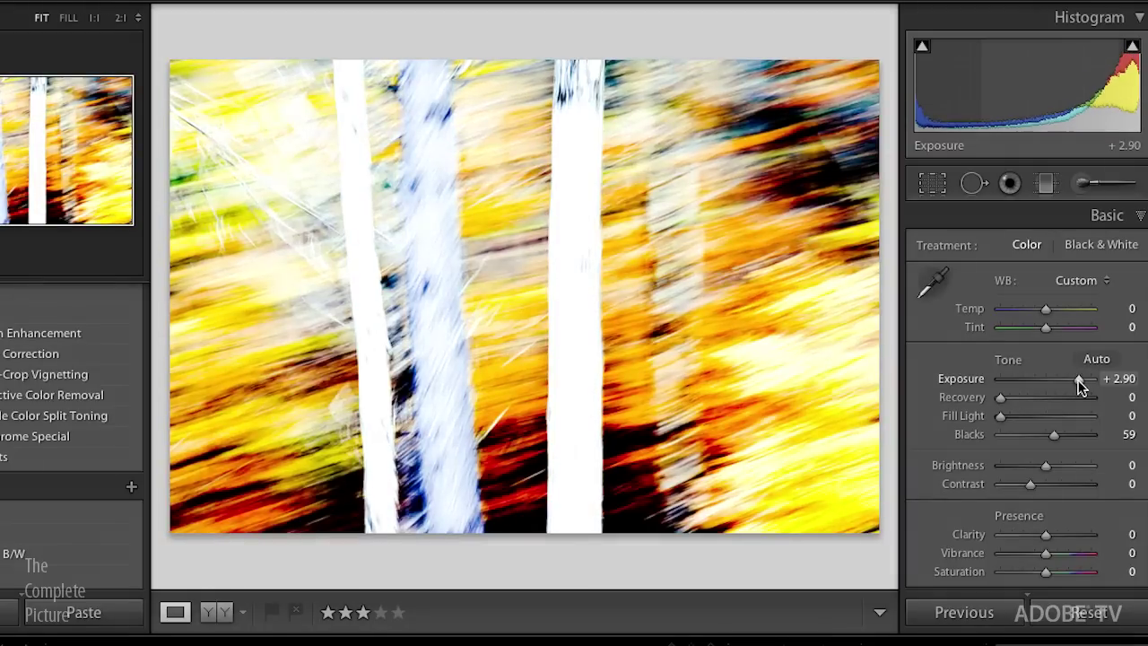
mouse_move(1133, 50)
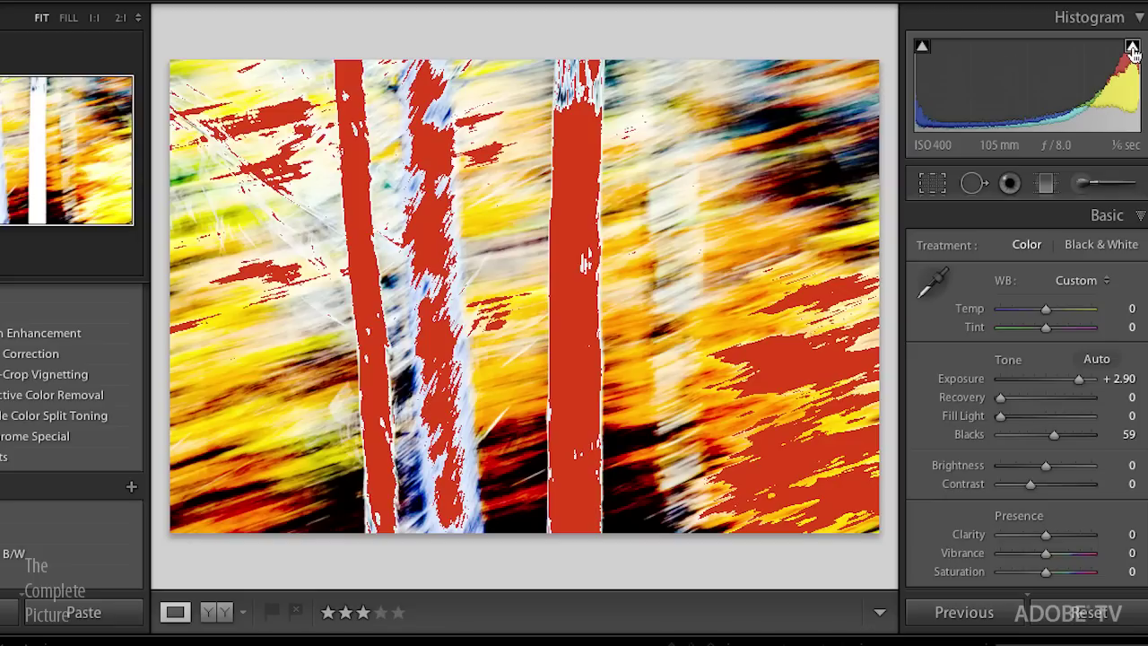
left_click(1132, 47)
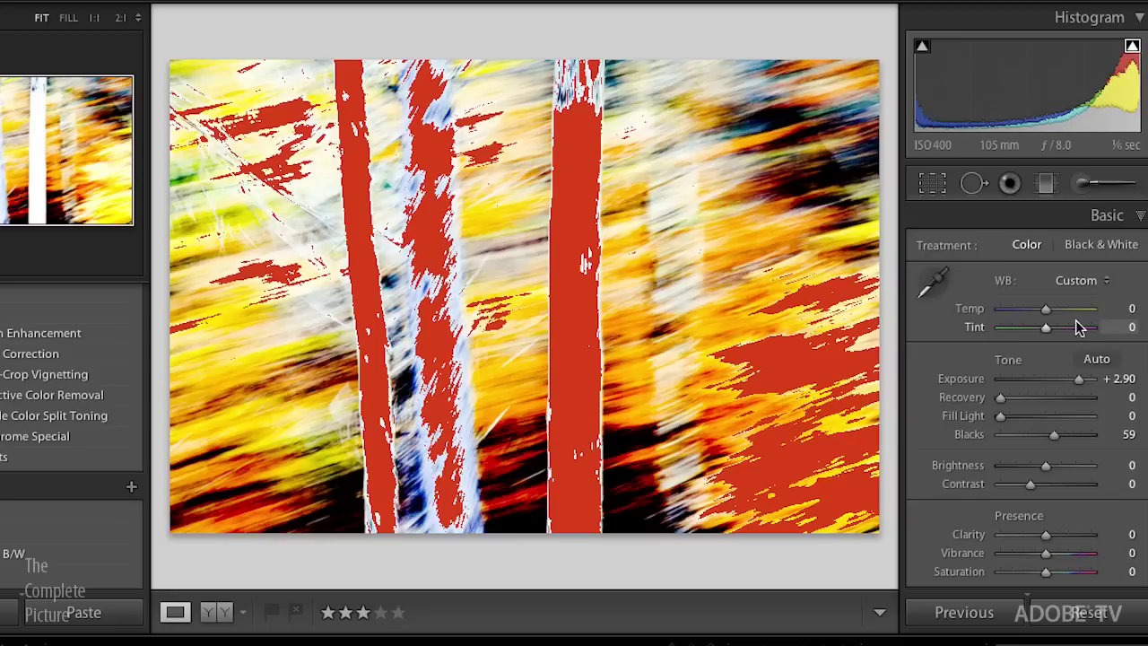
left_click_drag(1079, 380, 1053, 384)
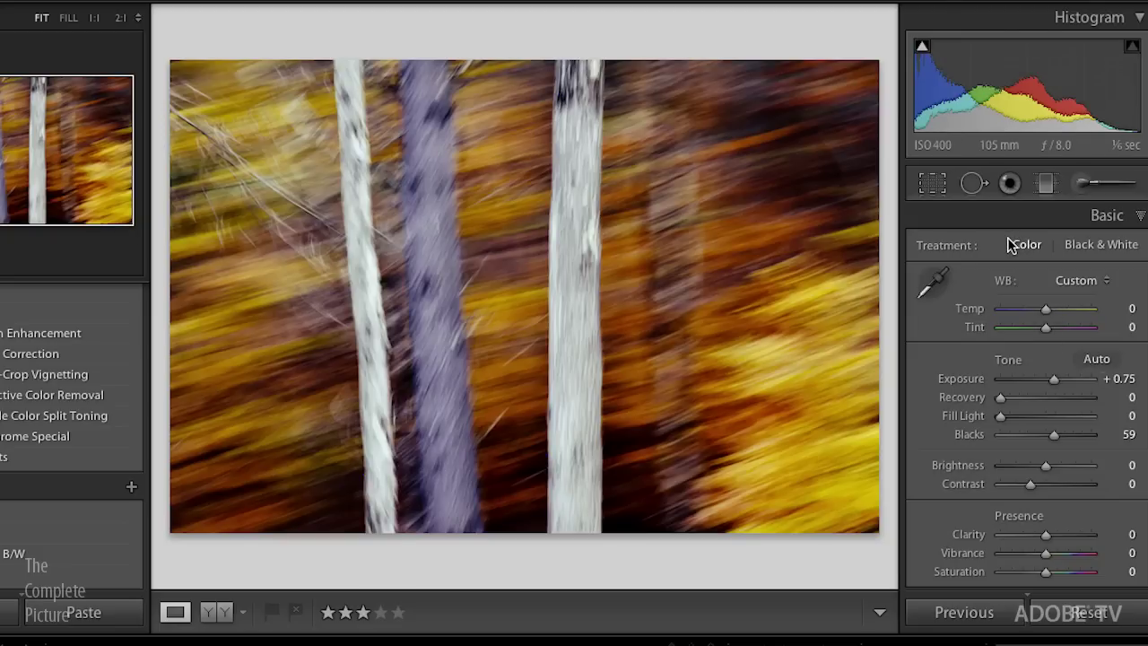
Turn on both clipping warnings and set Blacks to 20 after trying 26 and, with the clipping threshold preview, 78.
key("j")
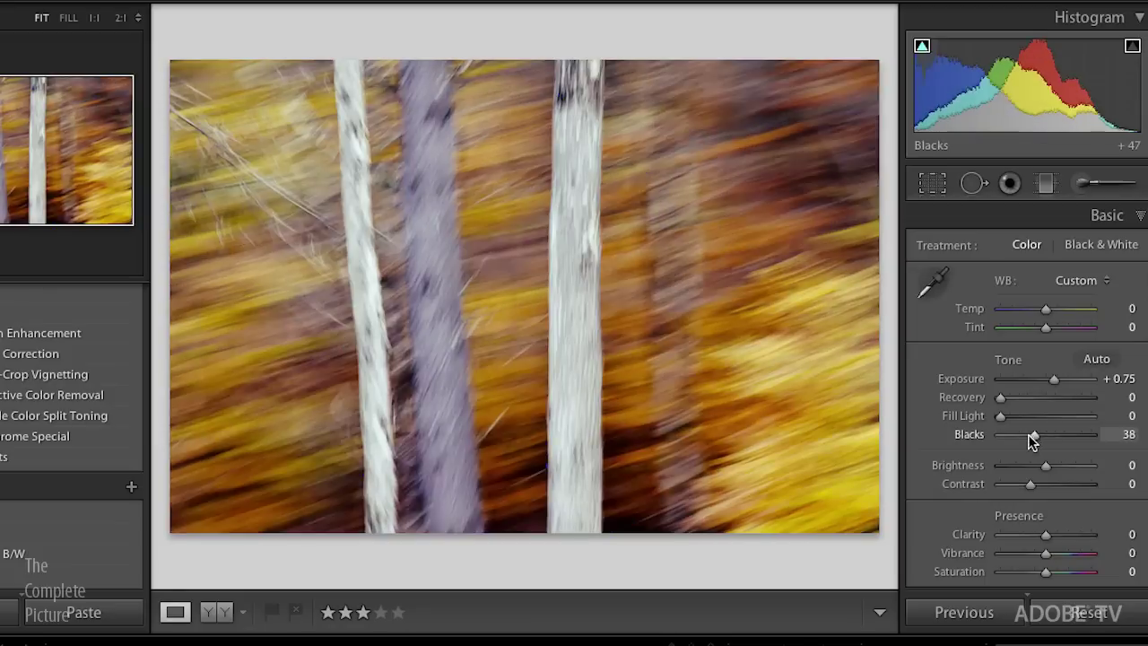
left_click_drag(1034, 440, 1026, 441)
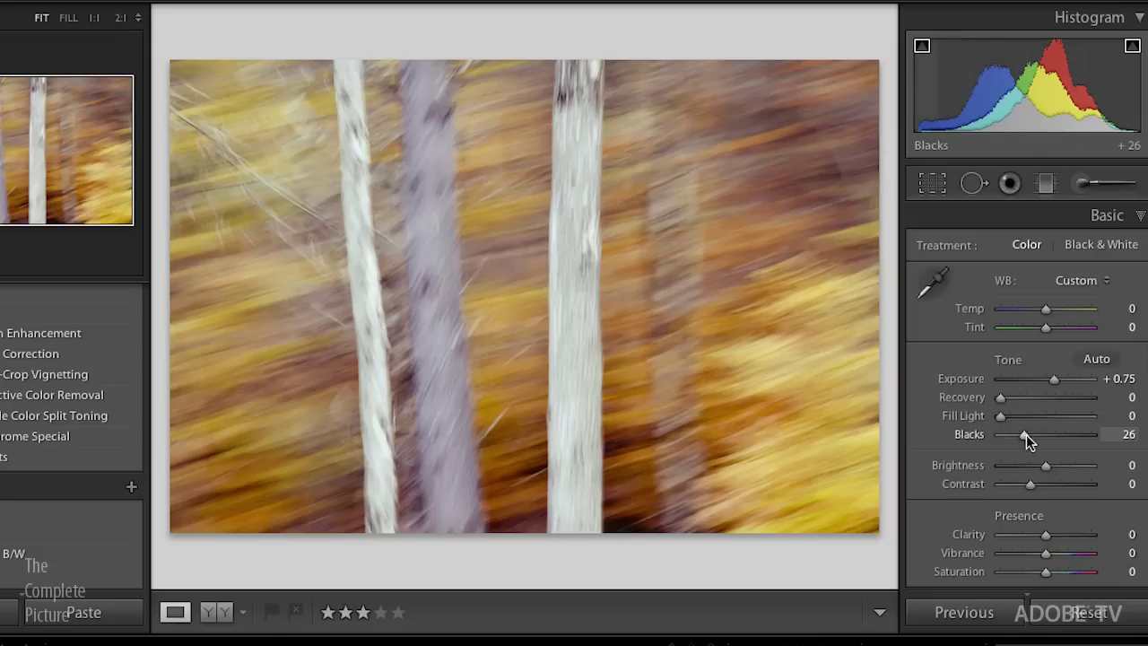
left_click_drag(1026, 434, 1074, 439)
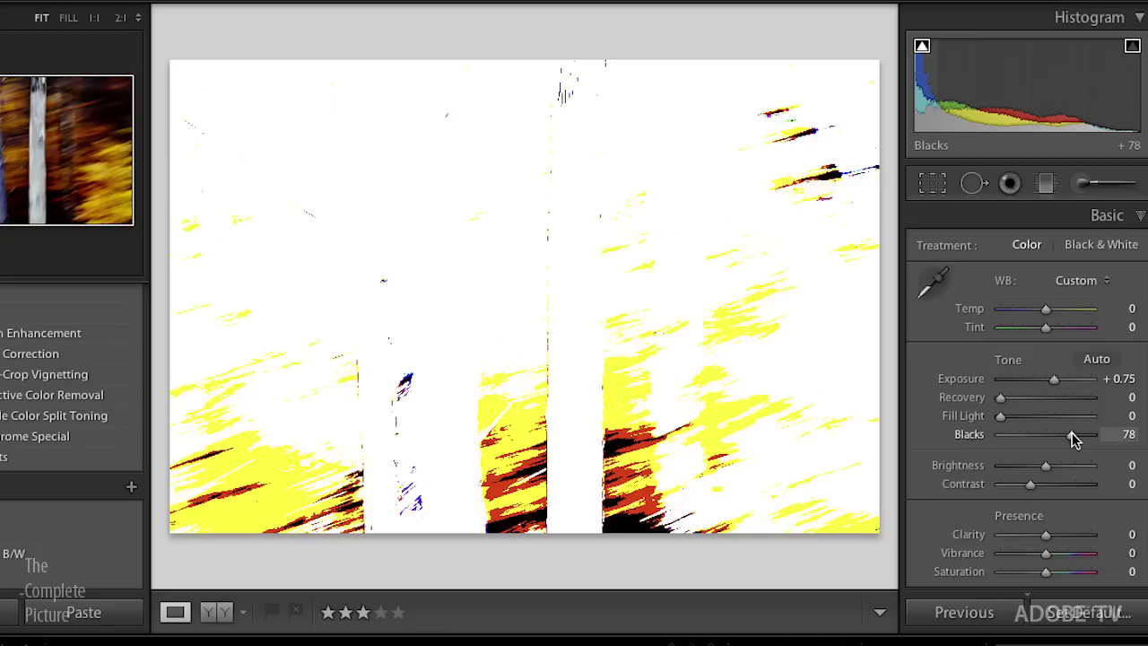
left_click_drag(1074, 438, 1074, 438)
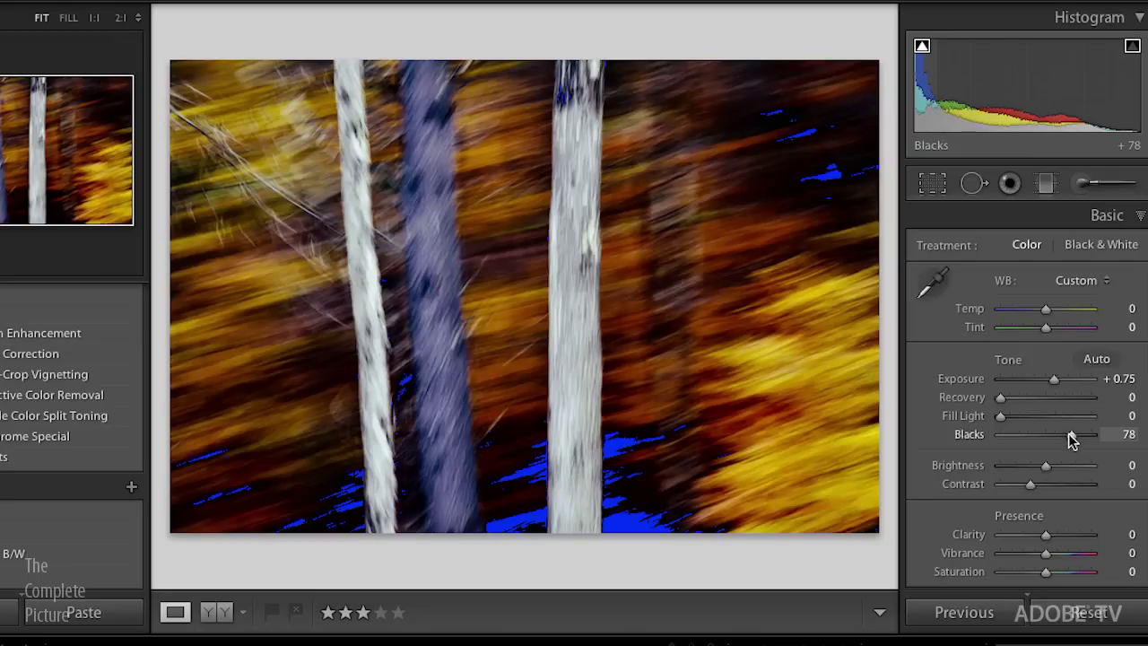
left_click_drag(1068, 434, 1017, 438)
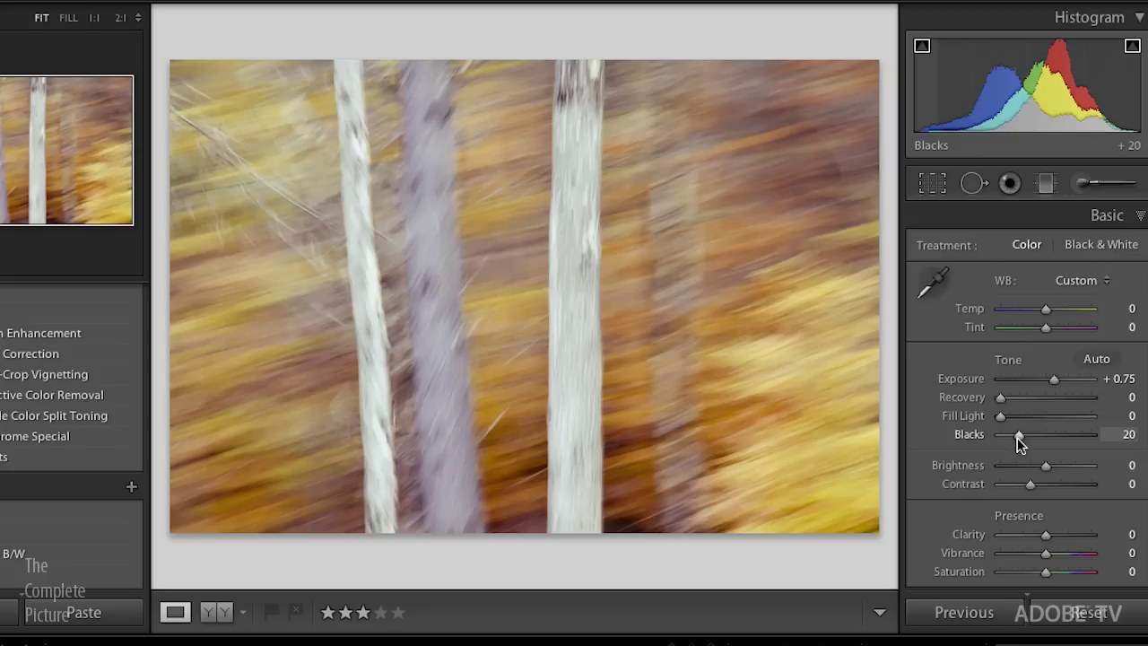
Crop the photo to portrait orientation, reposition it within the frame around the three pale trunks, and apply the crop.
key("r")
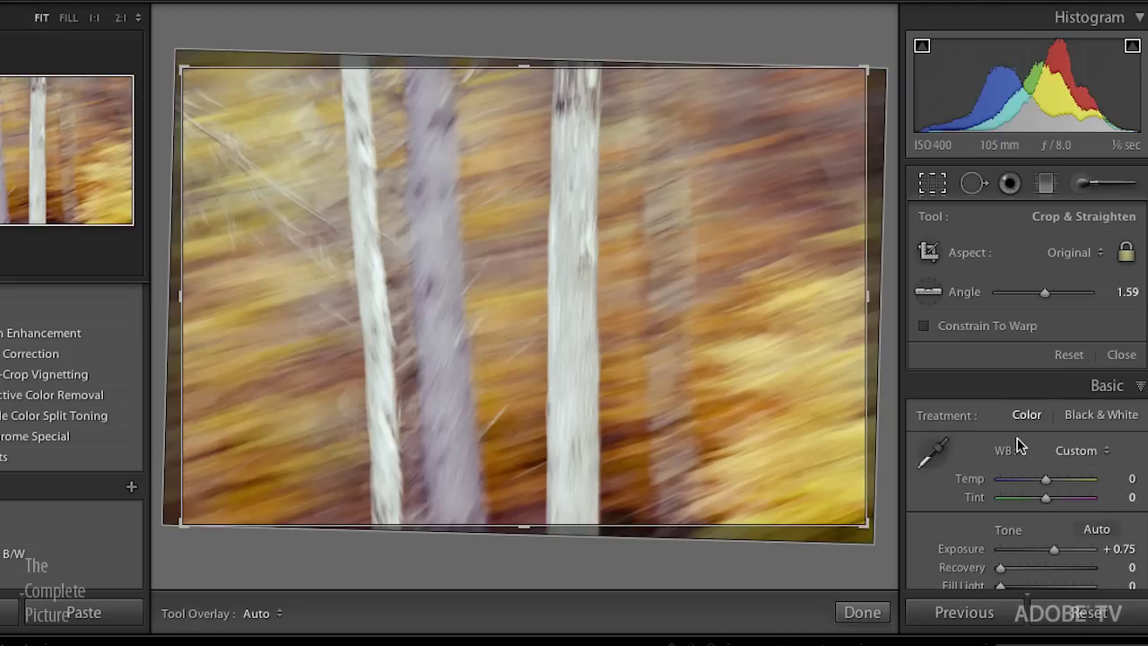
key("x")
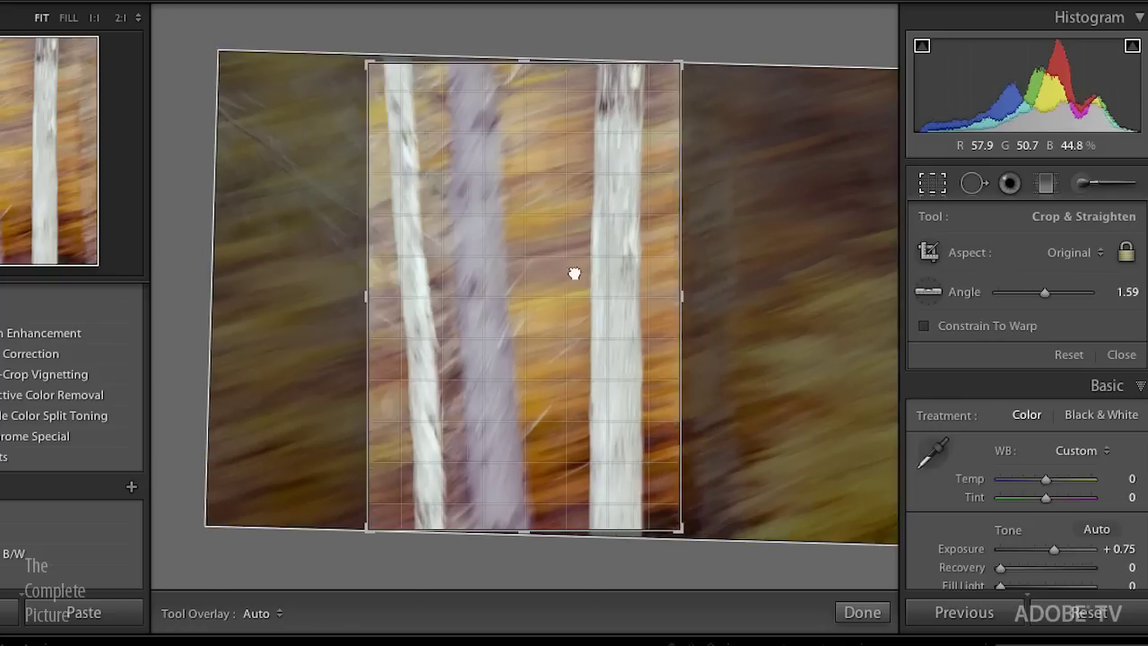
left_click_drag(574, 269, 558, 272)
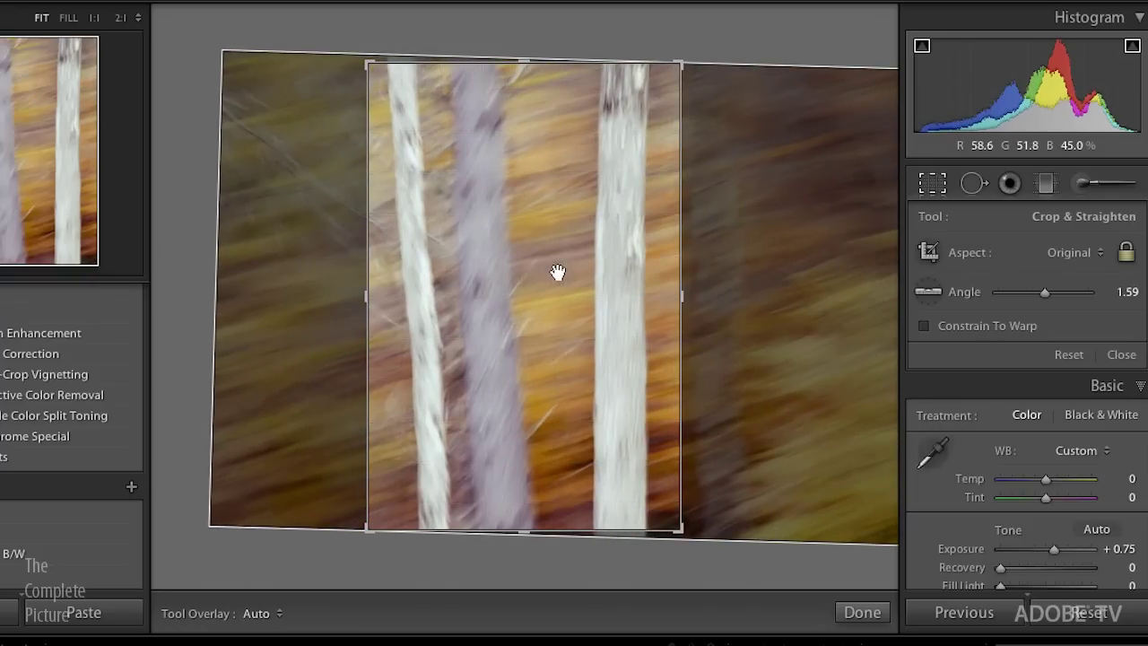
double_click(558, 271)
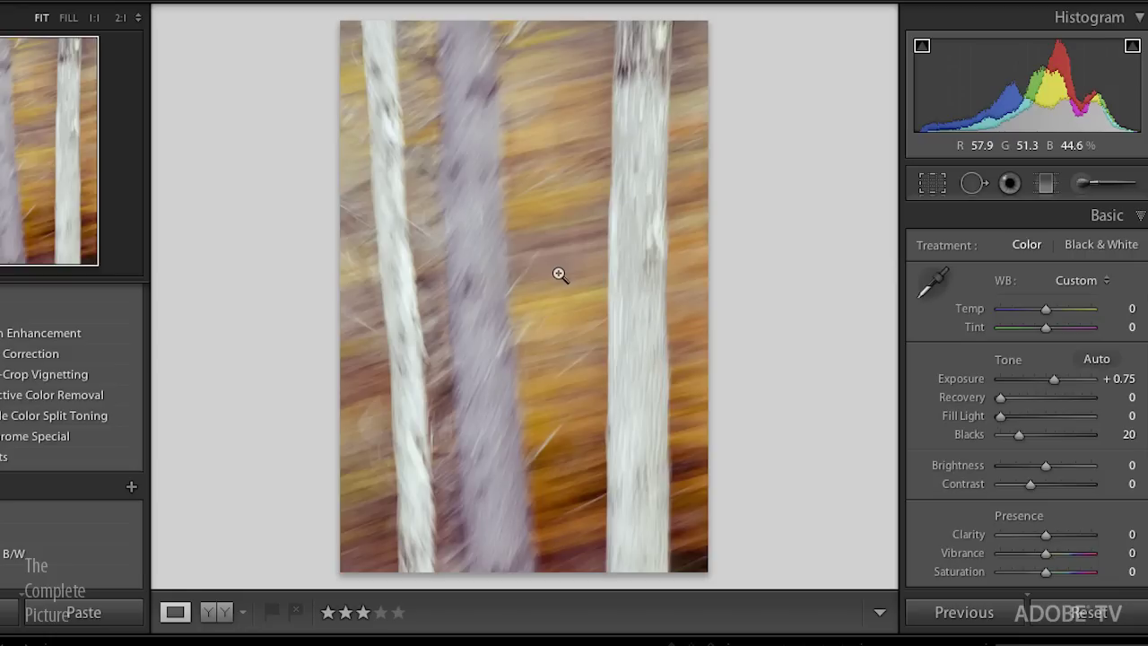
Sample trial white balances from different tree trunks with the White Balance Selector.
key("w")
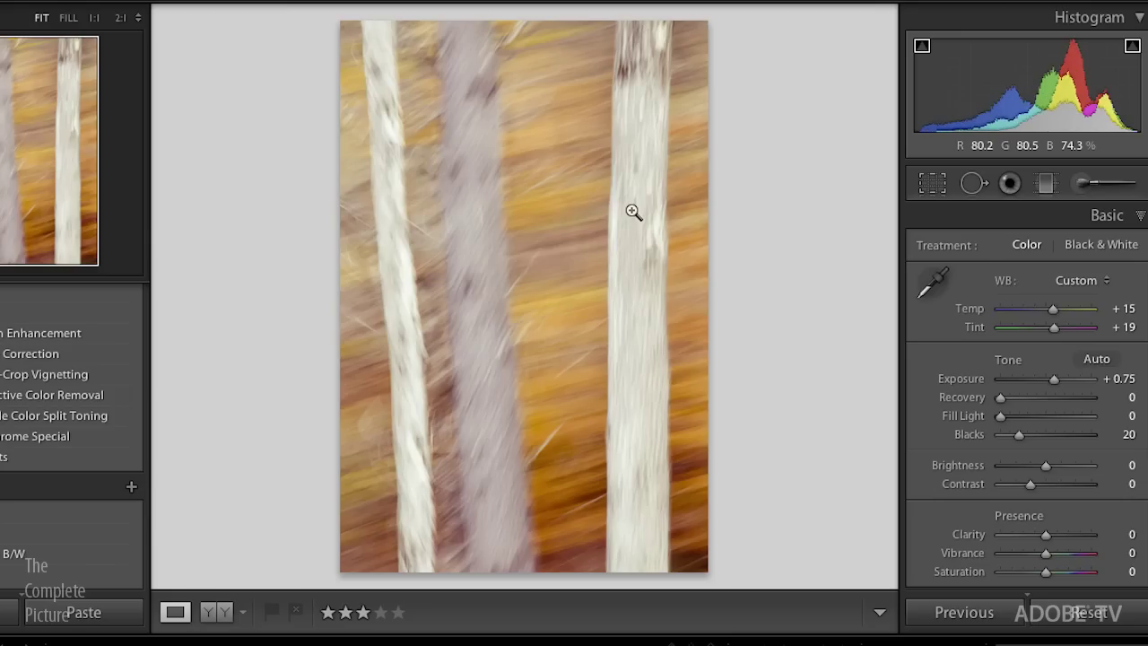
key("w")
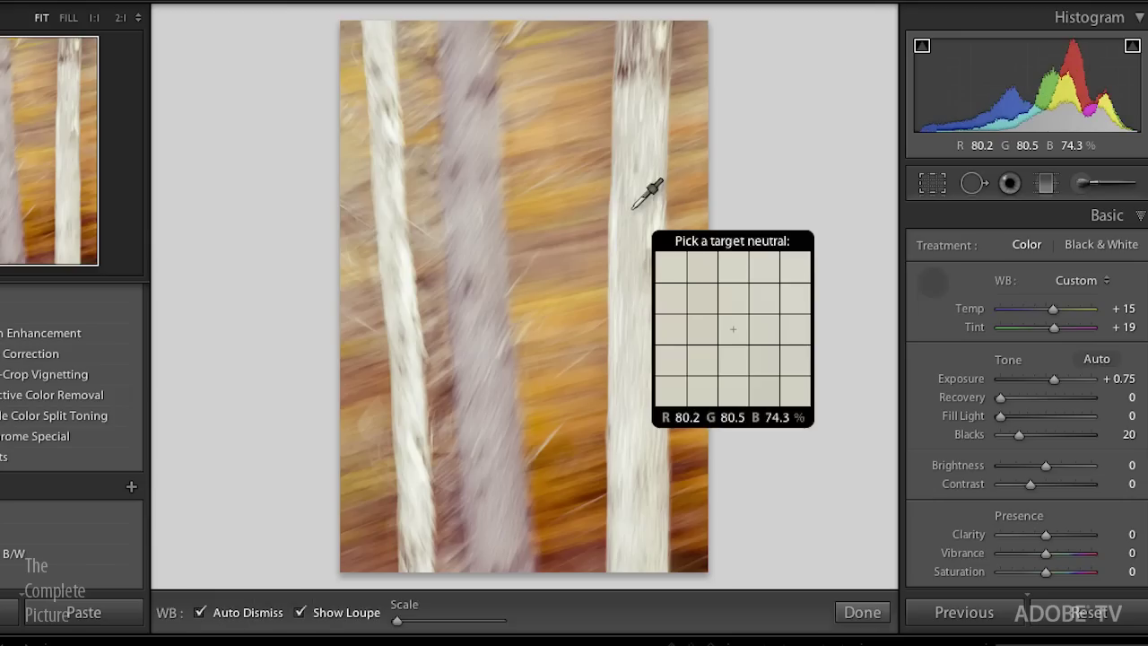
left_click(468, 177)
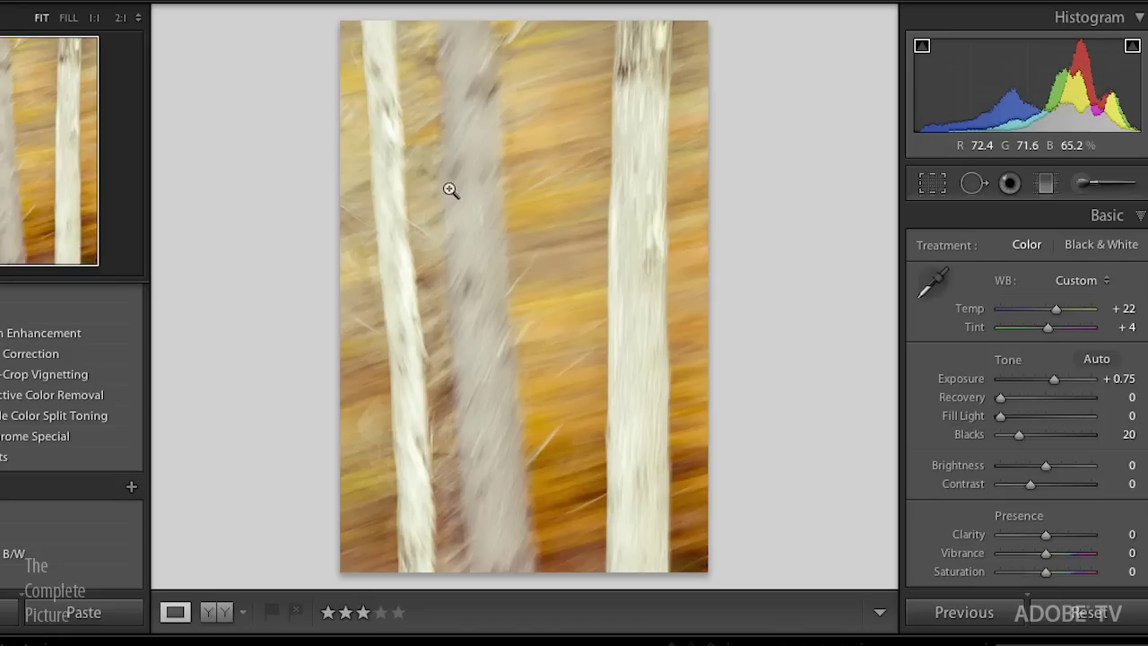
key("w")
left_click(395, 201)
Try white balances sampled from two spots in the orange foliage beside the thick white trunk's lower part.
key("w")
left_click(585, 483)
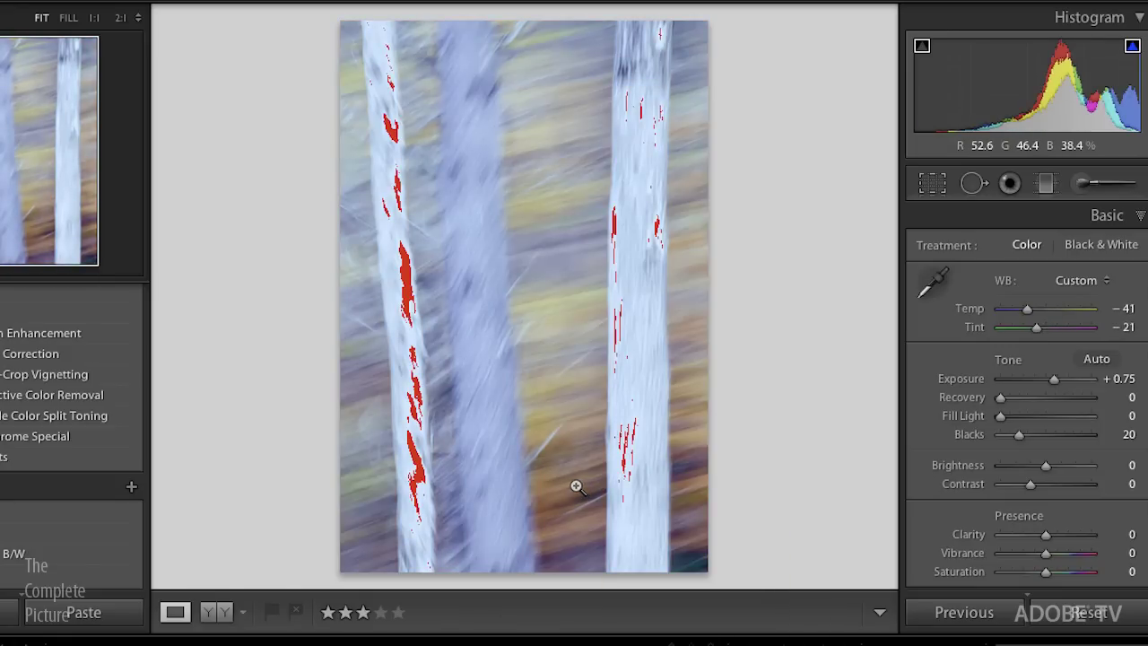
key("w")
left_click(569, 473)
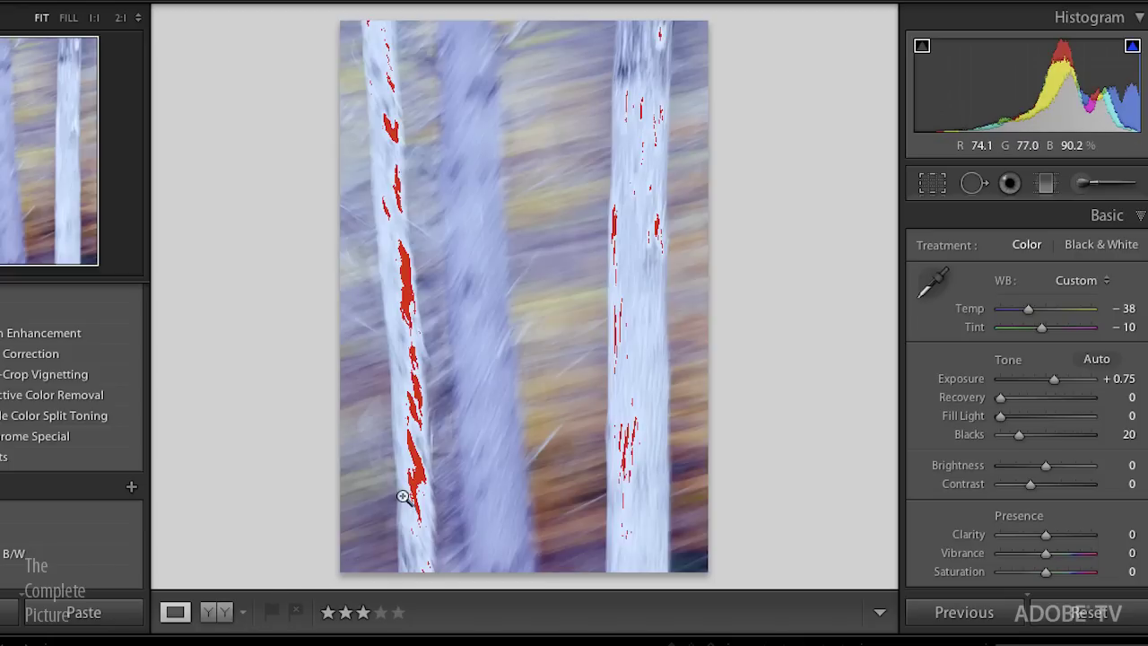
Turn off Auto Dismiss for the White Balance Selector and sample the foliage between the purple and thick white trunks.
key("w")
left_click(201, 613)
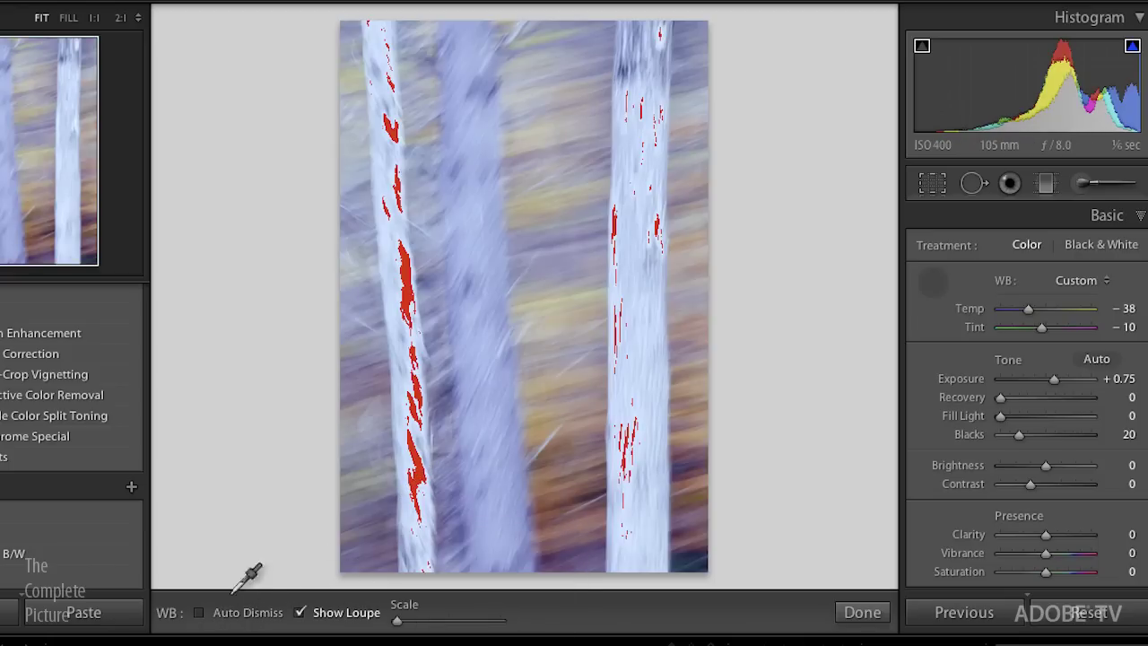
left_click(566, 362)
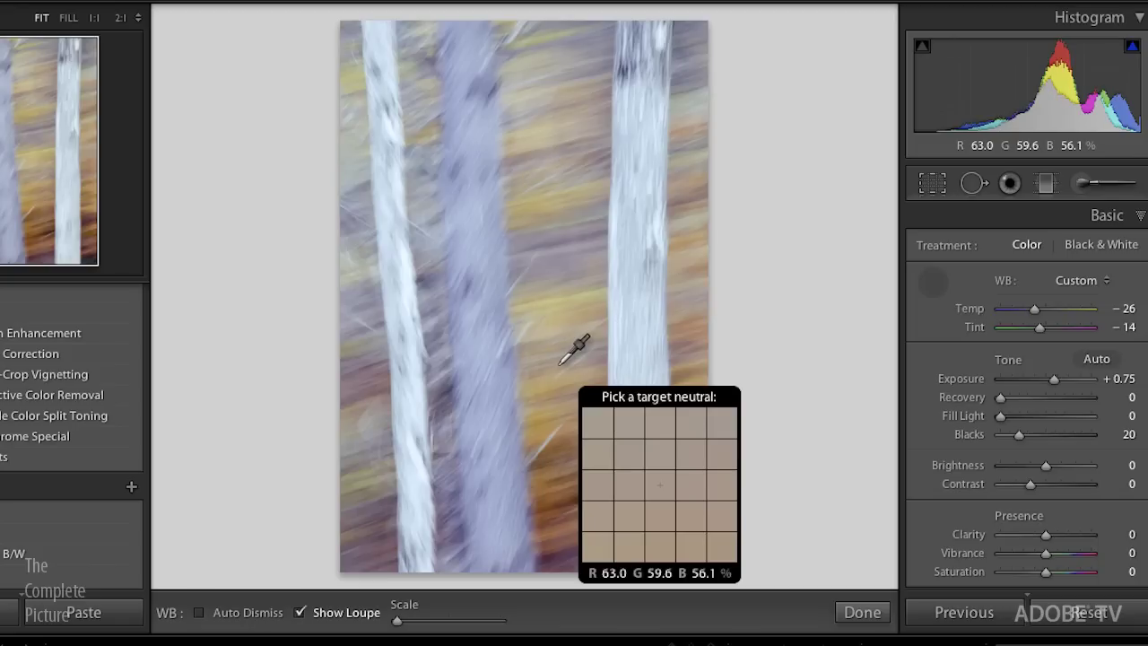
Collapse the Basic adjustments, expand the Tone Curve, and hide the filmstrip to enlarge the photo.
left_click(1140, 217)
left_click(1139, 245)
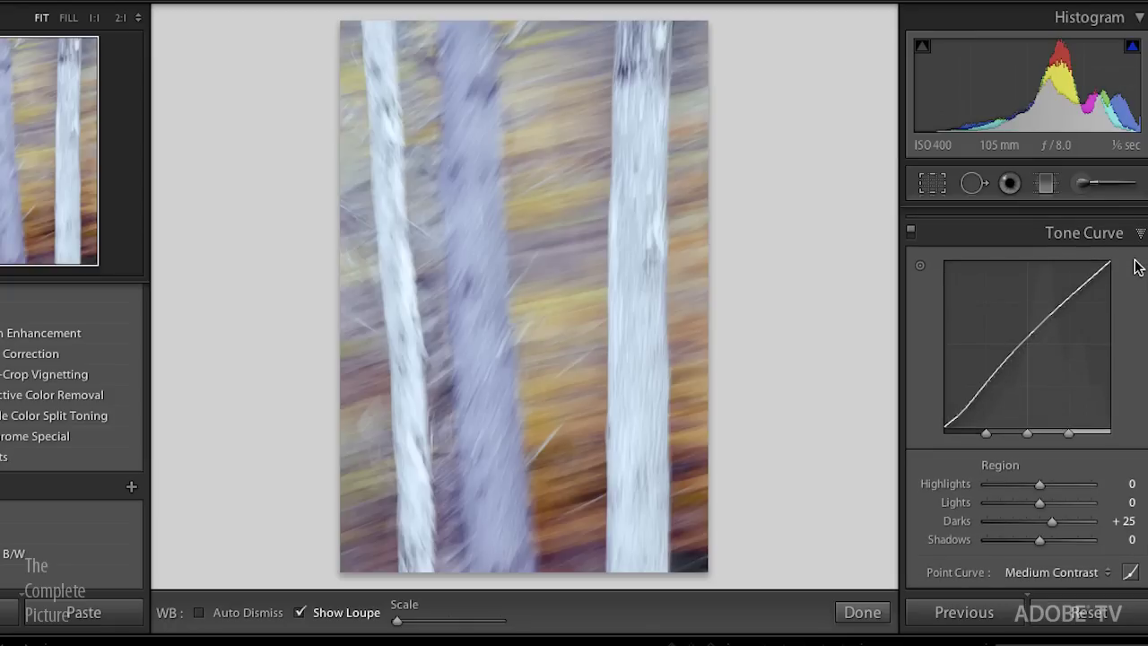
key("F6")
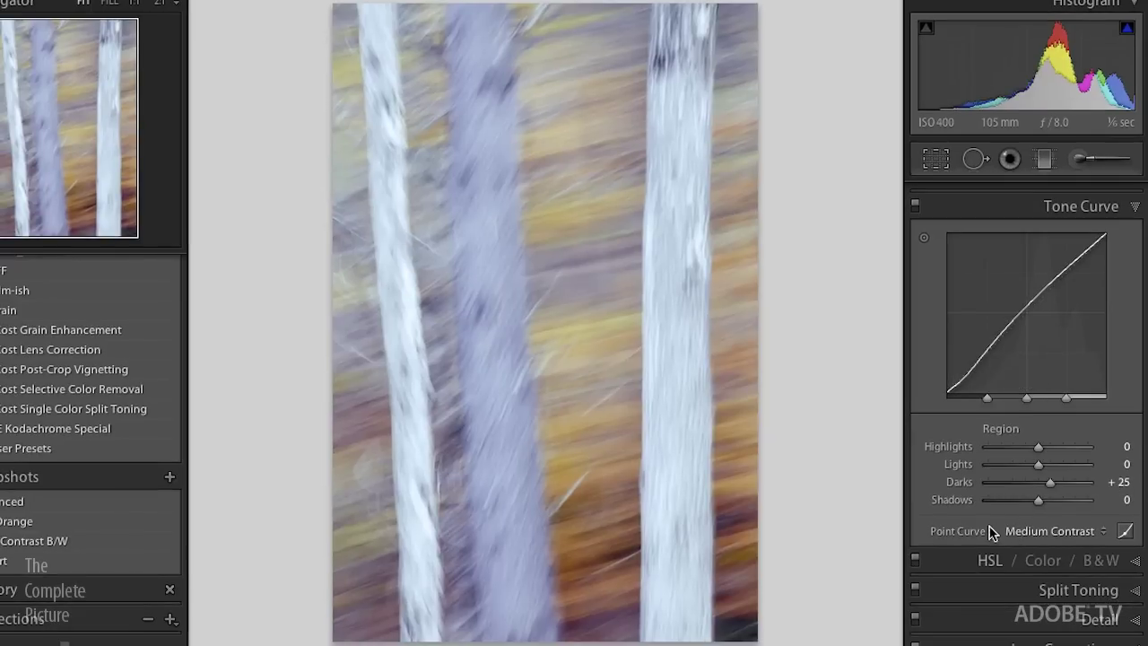
Switch the Tone Curve to point editing and pull down its midpoint and darker points to deepen the shadows.
left_click(1126, 533)
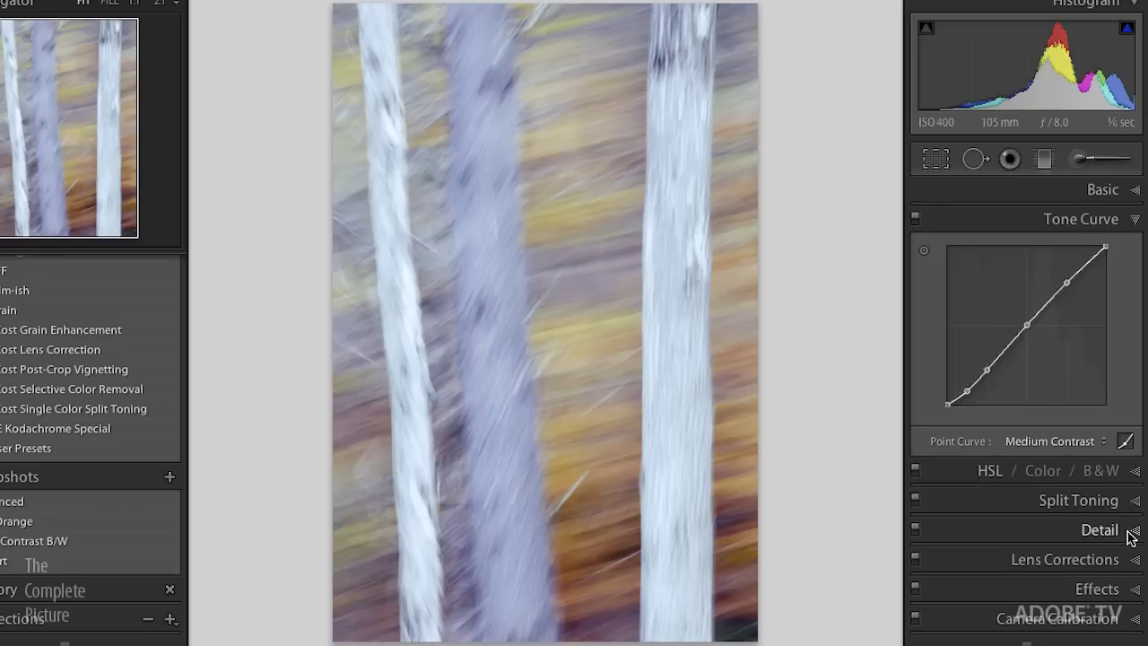
mouse_move(1028, 326)
left_mouse_down()
mouse_move(1025, 313)
mouse_move(1027, 347)
left_mouse_up()
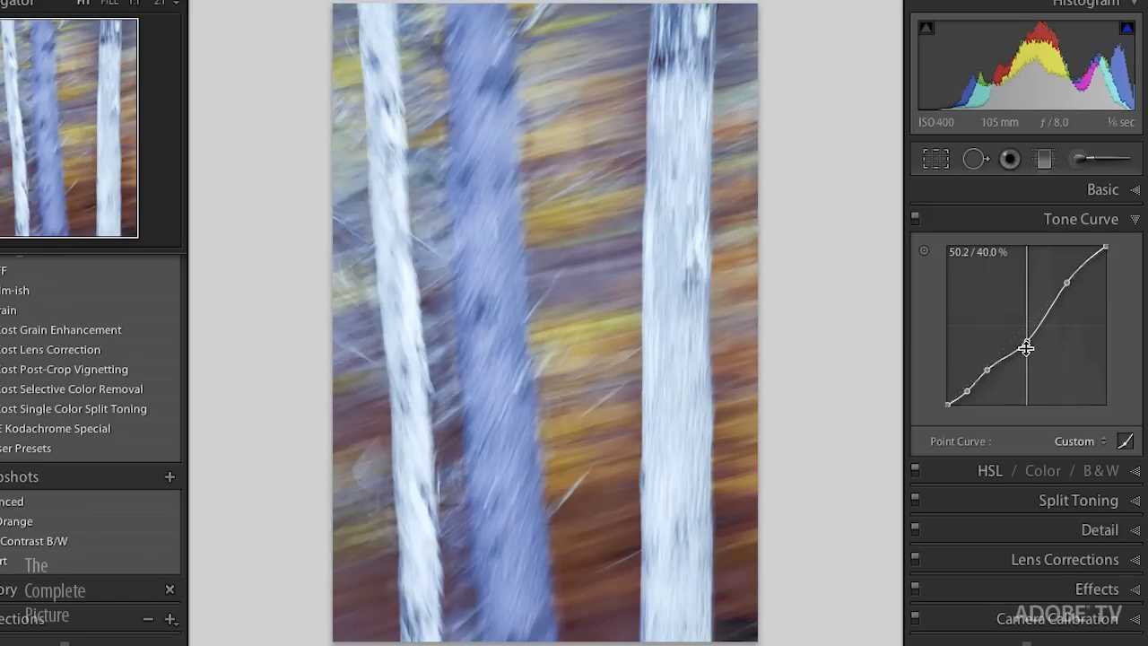
left_click_drag(987, 369, 980, 401)
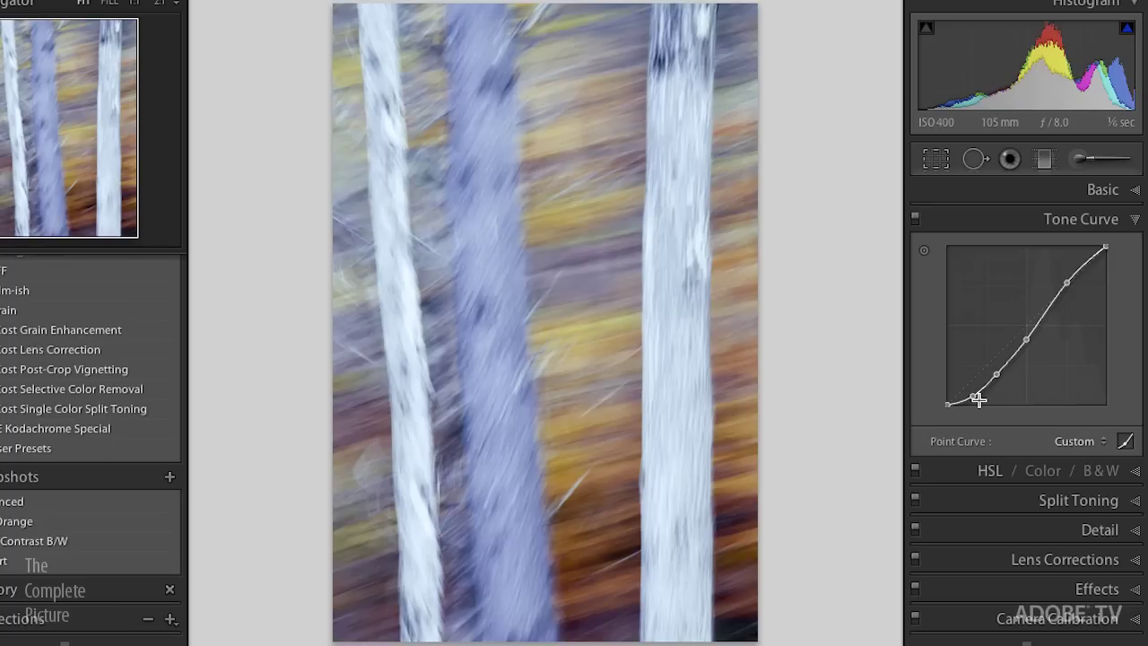
Lower the Lights region to -9 on the parametric curve and return to the custom point curve.
left_click(1126, 442)
mouse_move(1030, 320)
left_mouse_down()
mouse_move(1032, 281)
mouse_move(1030, 329)
left_mouse_up()
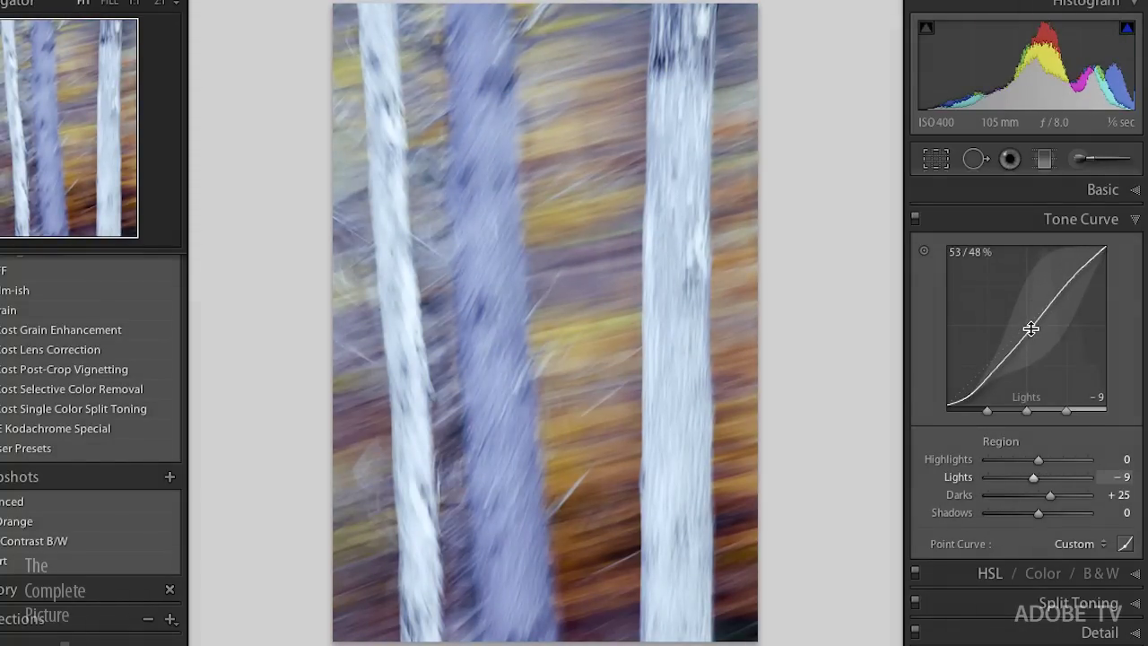
left_click(1126, 547)
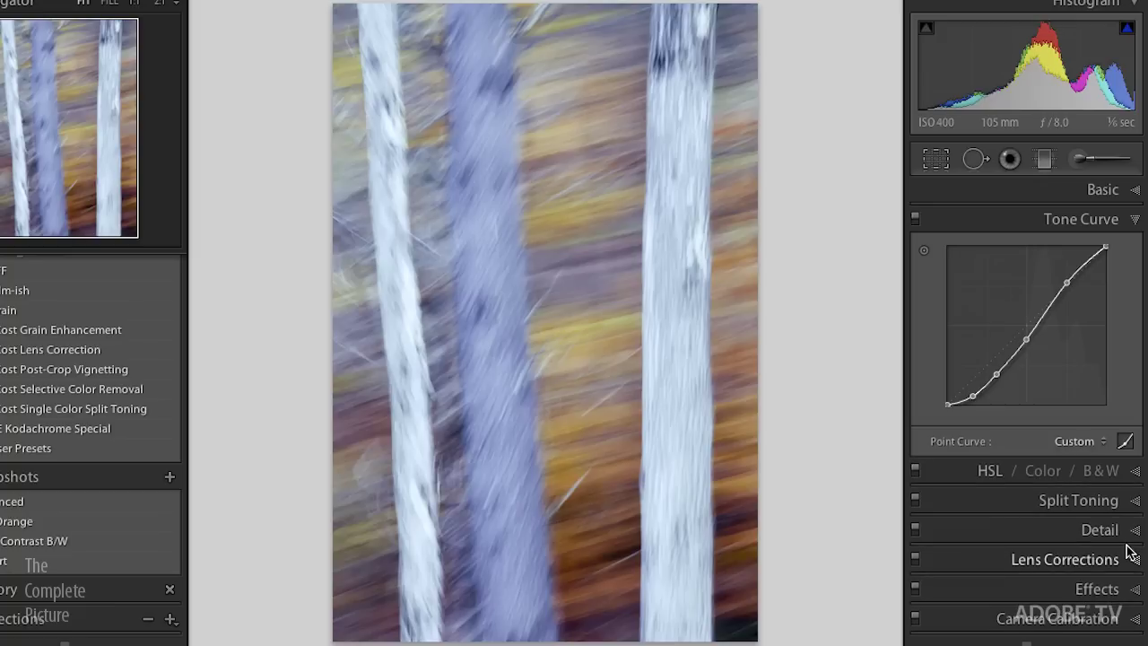
left_click(1093, 442)
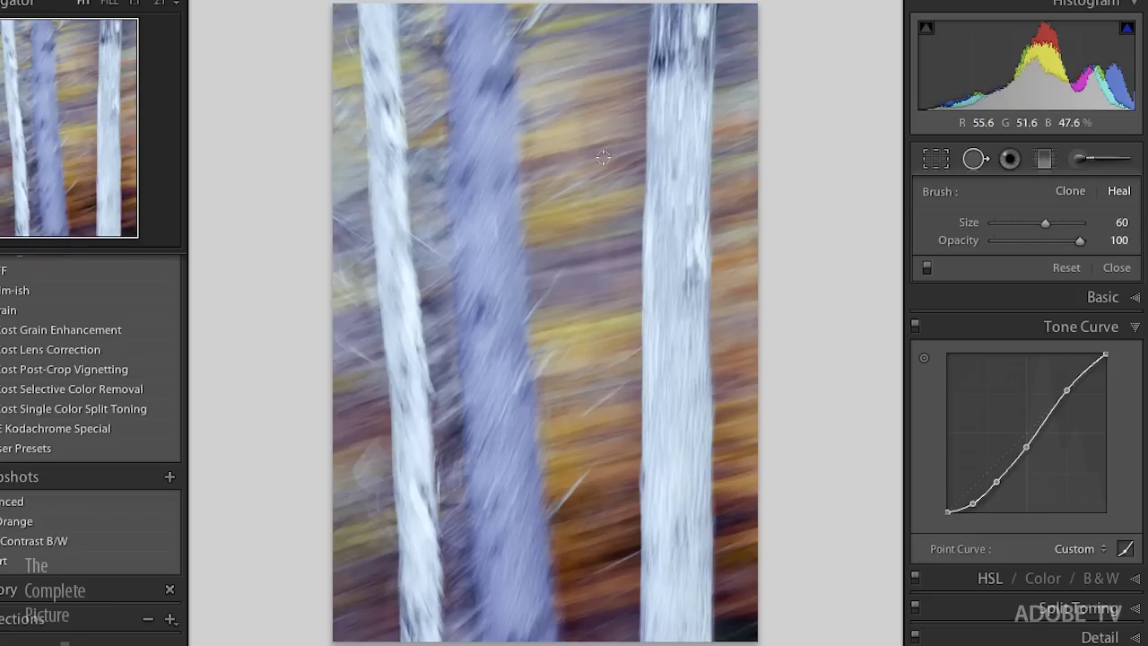
Heal a spot in the upper foliage between the purple and thick white trunks at size 60, repositioning its source area.
left_click(577, 125)
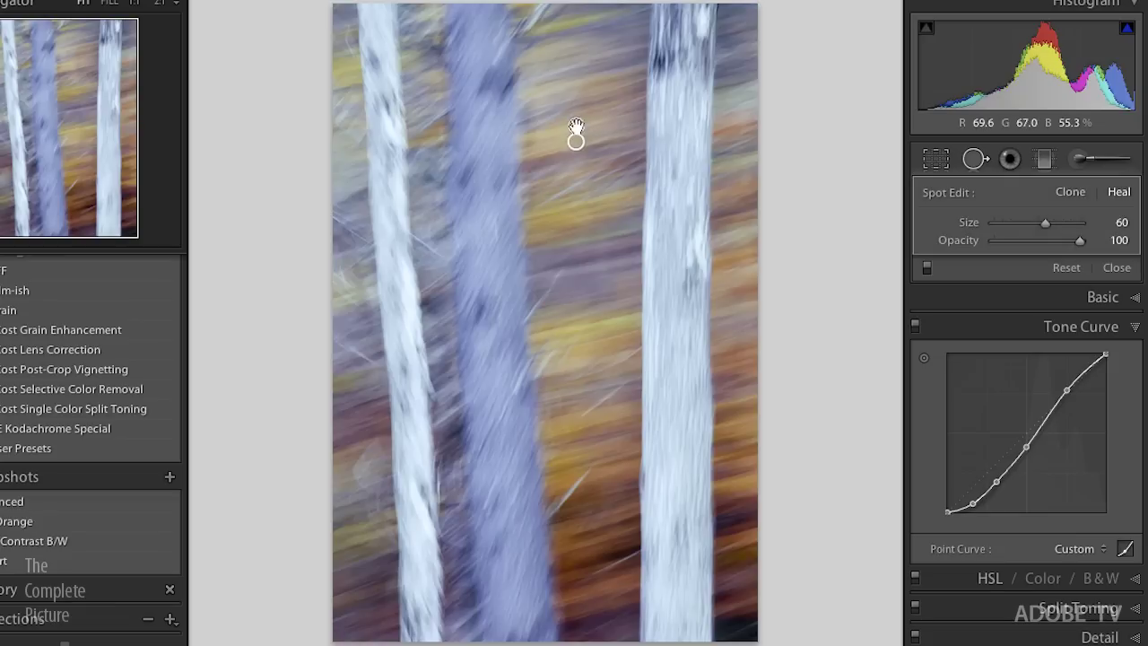
mouse_move(577, 142)
left_mouse_down()
mouse_move(589, 147)
mouse_move(608, 110)
left_mouse_up()
key("Return")
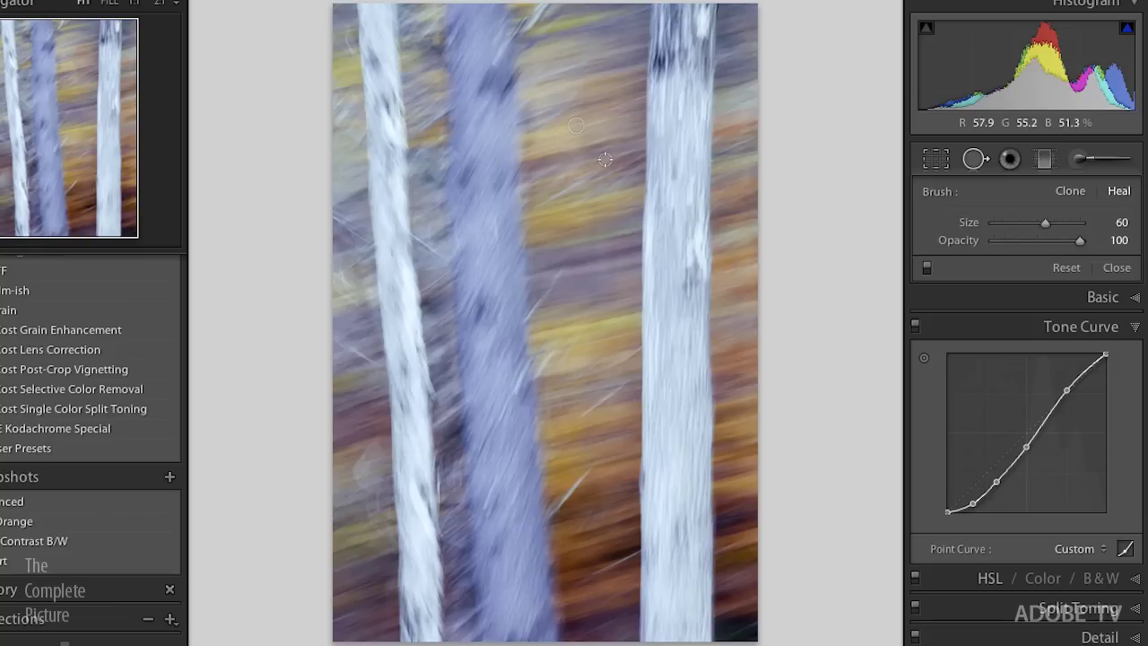
Examine the photo at 1:1 for blemishes, from its top-left corner down the first column to the bottom edge.
key("z")
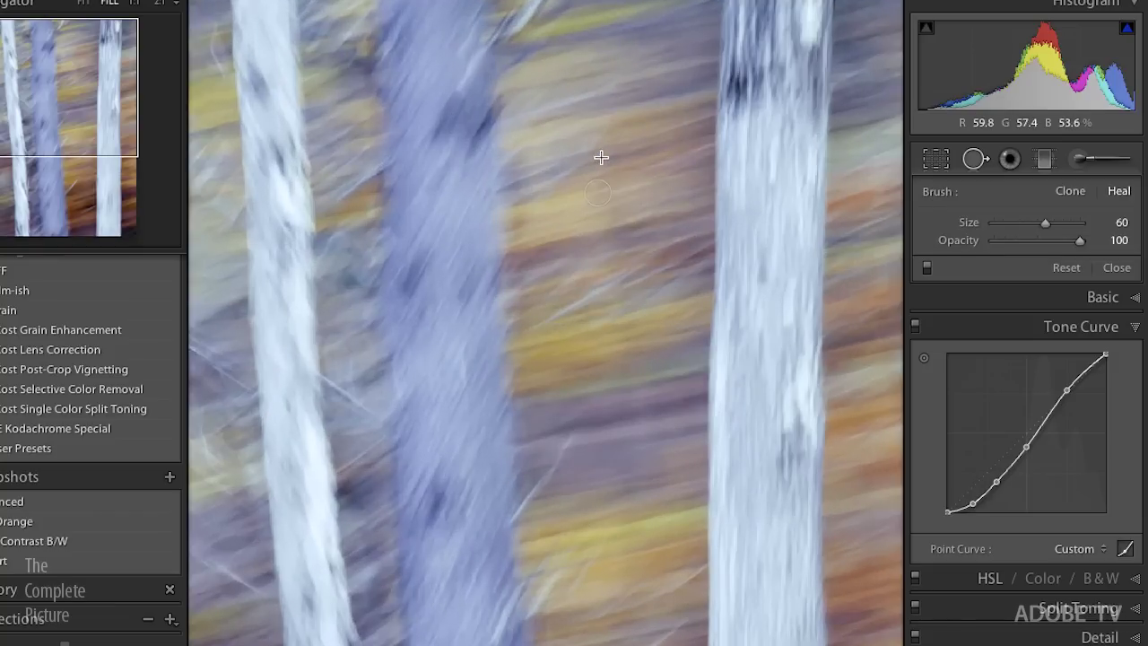
key("z")
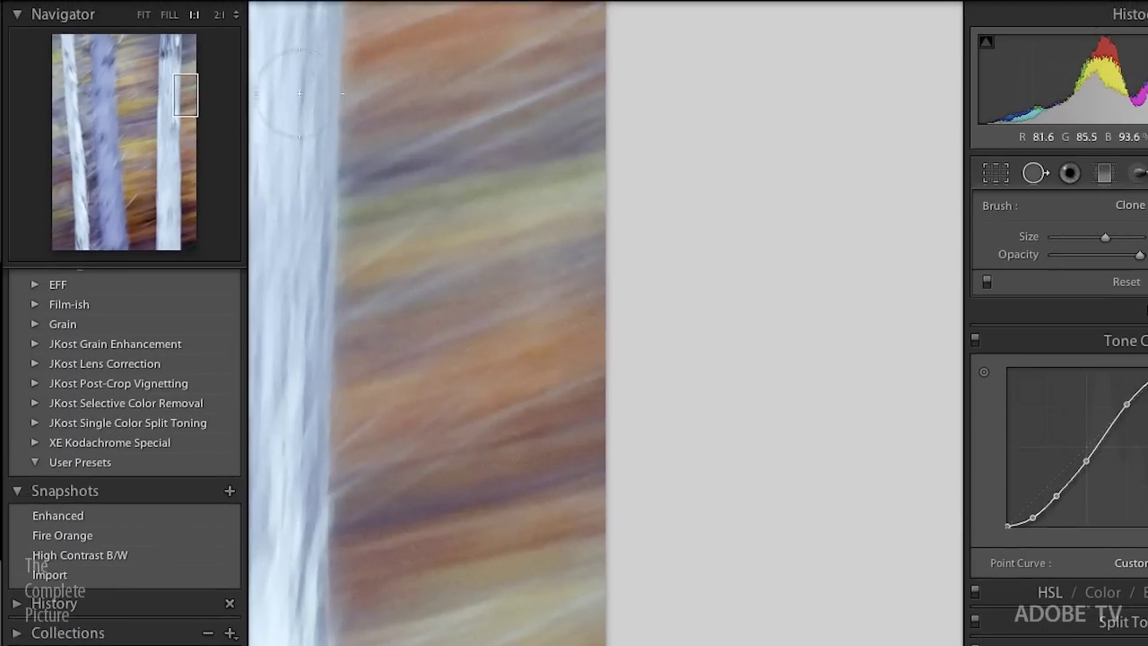
key("Home")
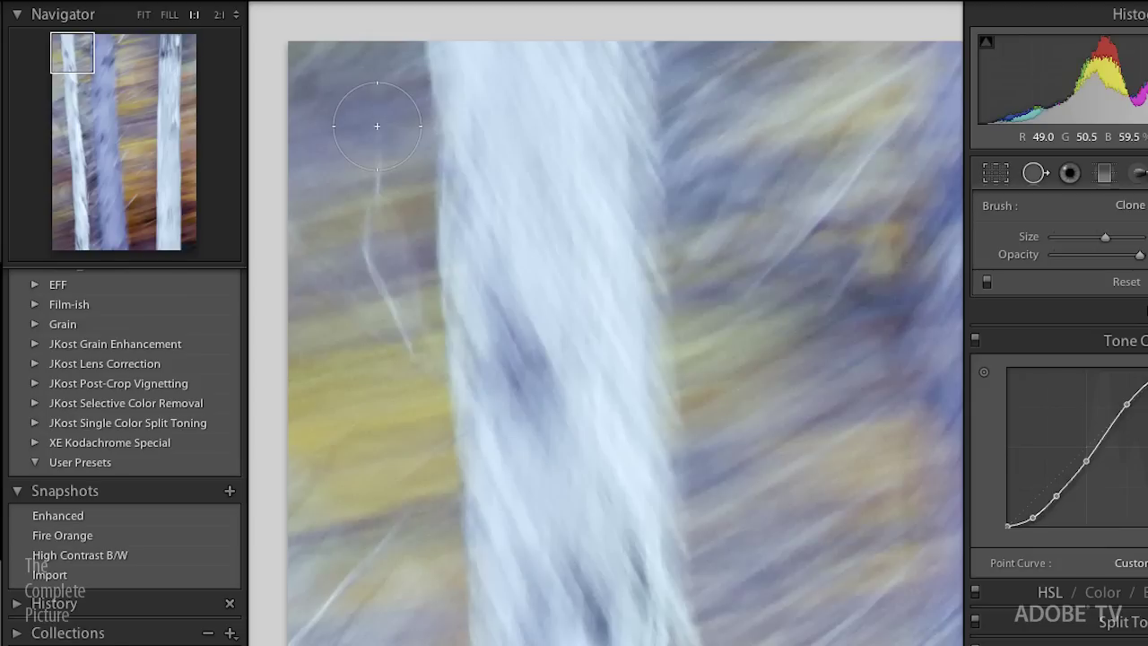
scroll(377, 126, "down", 3)
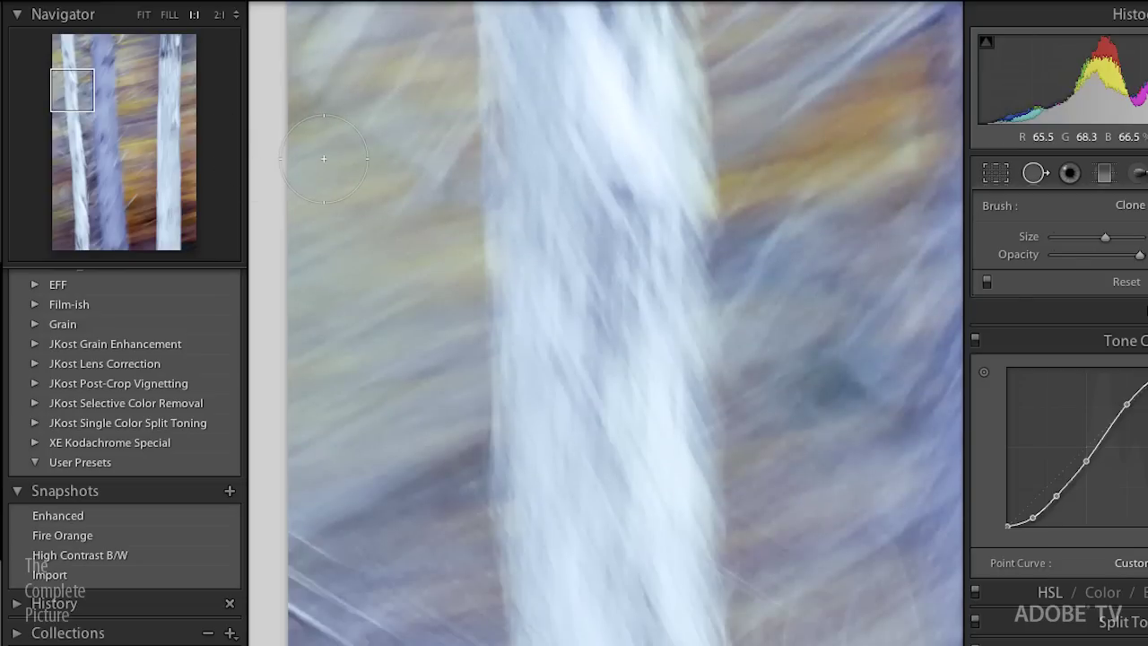
scroll(323, 159, "down", 3)
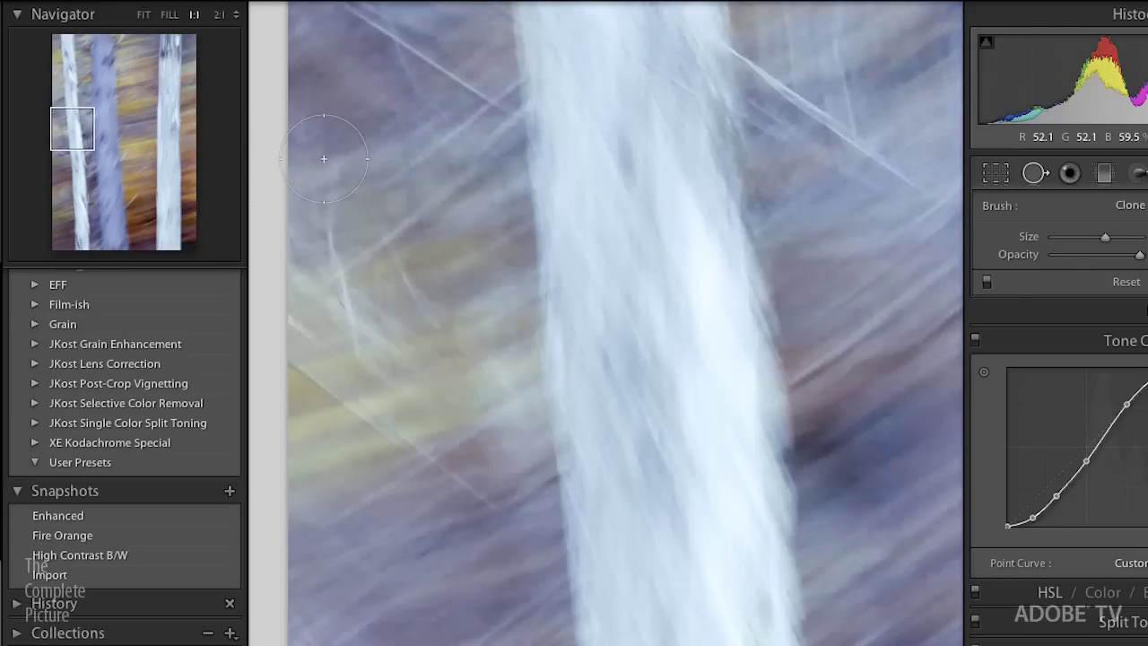
scroll(324, 159, "down", 3)
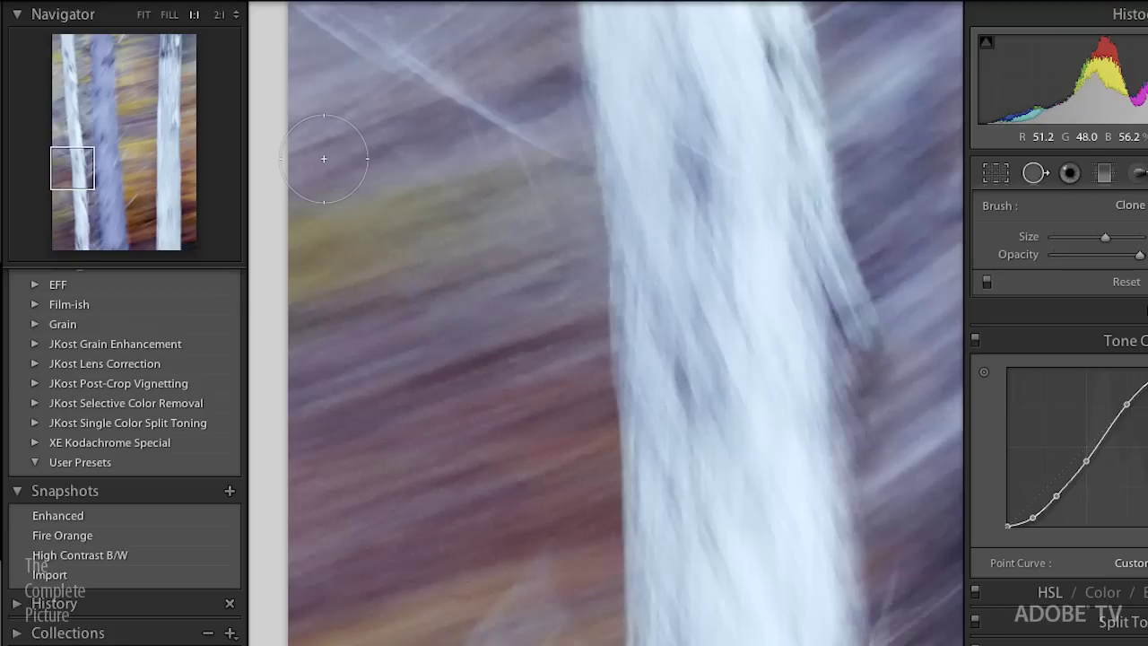
scroll(324, 159, "down", 3)
scroll(324, 159, "down", 3)
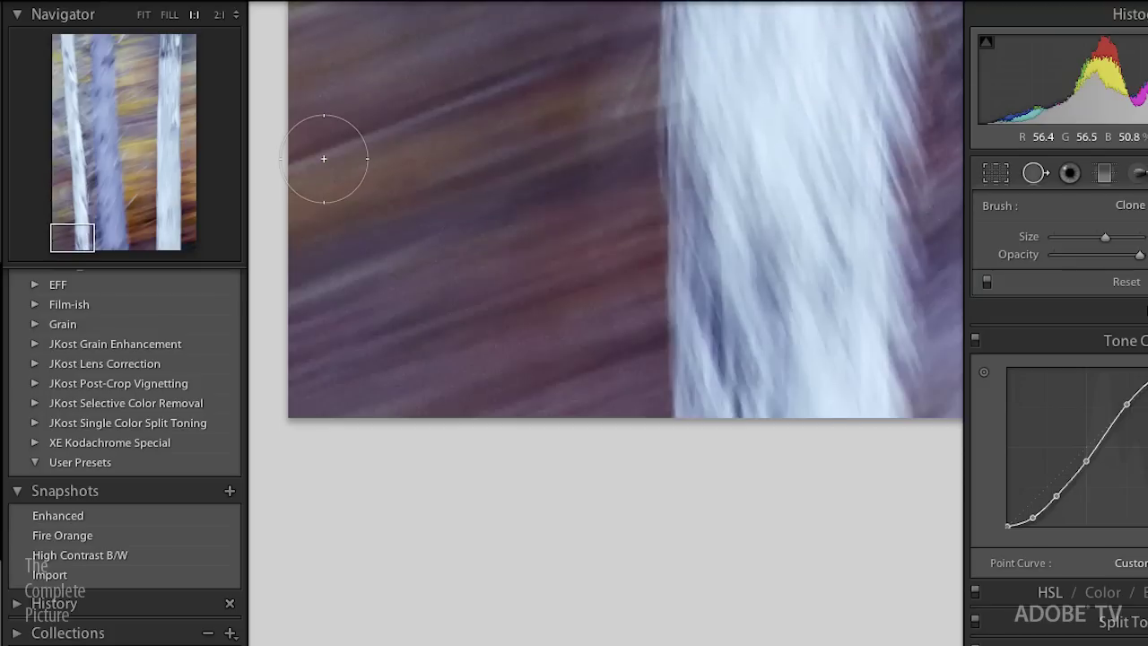
Examine the second column of the photo at 1:1 from top to bottom, ending at the top of the third column.
key("Page_Down")
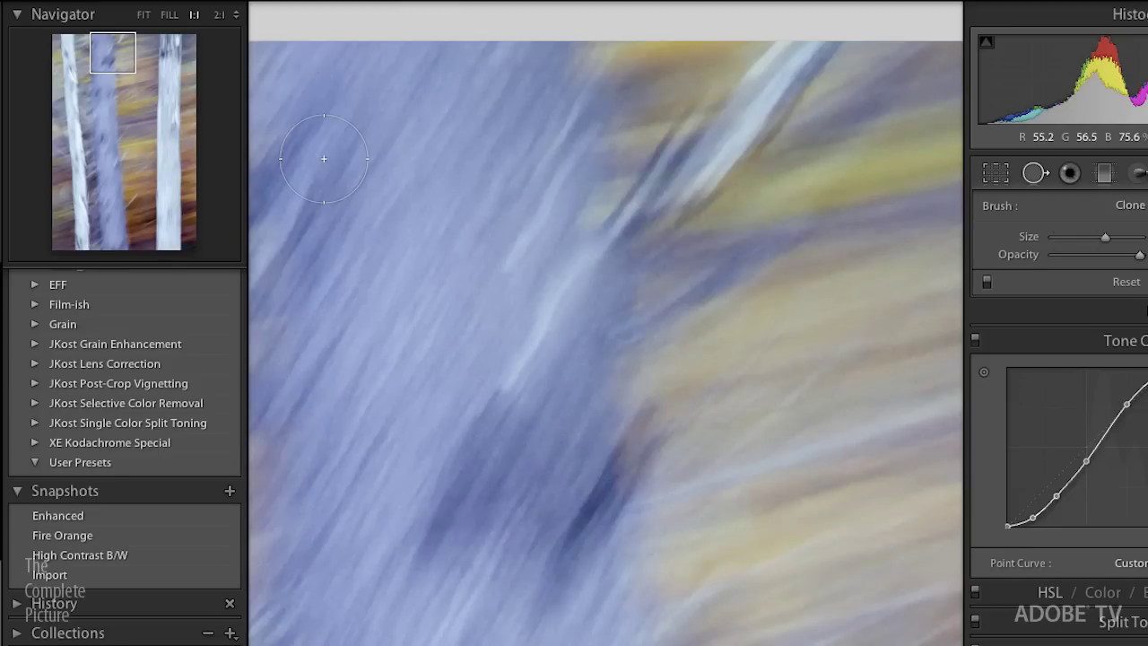
key("Page_Down")
key("Page_Down")
key("Page_Down")
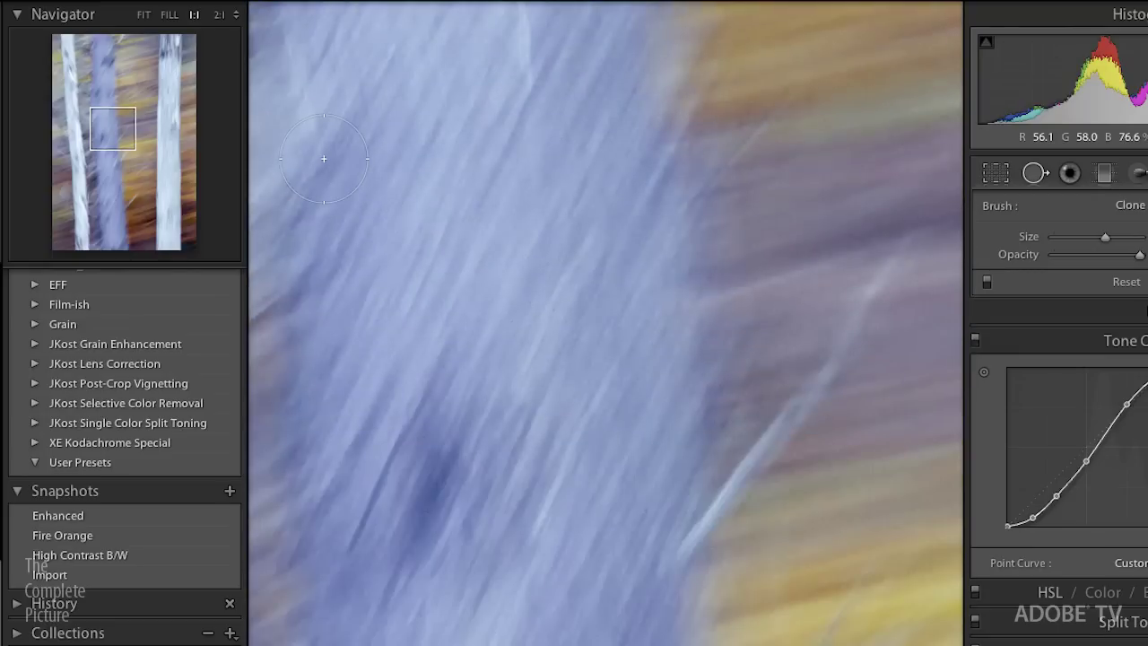
key("Page_Down")
key("Page_Down")
key("Page_Down")
key("Page_Down")
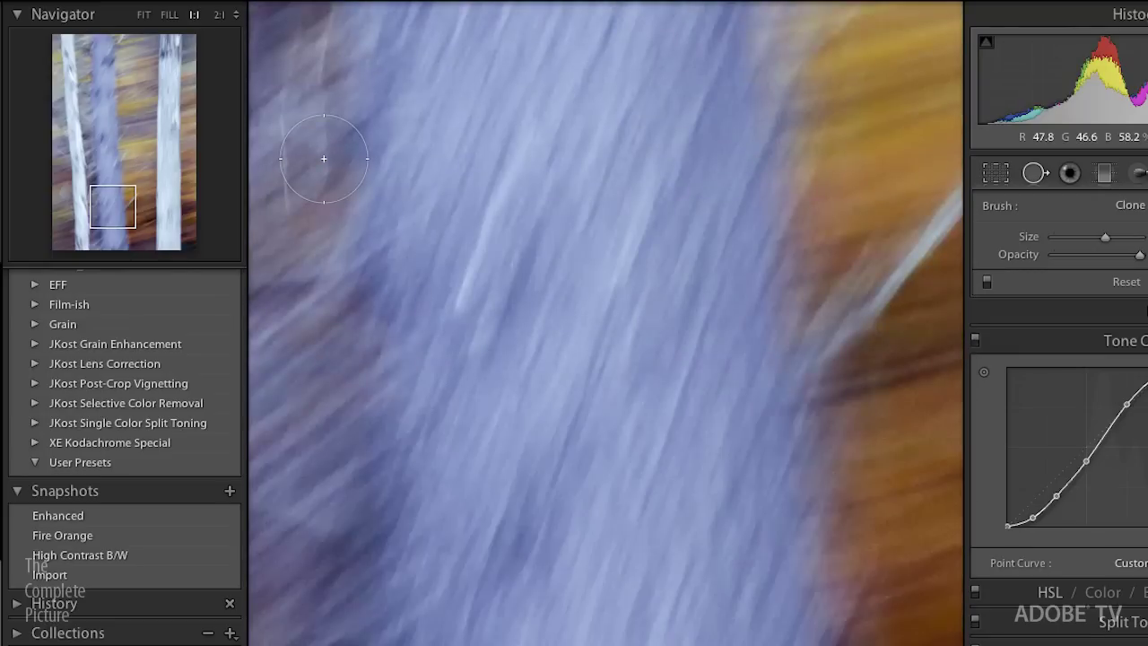
key("Page_Down")
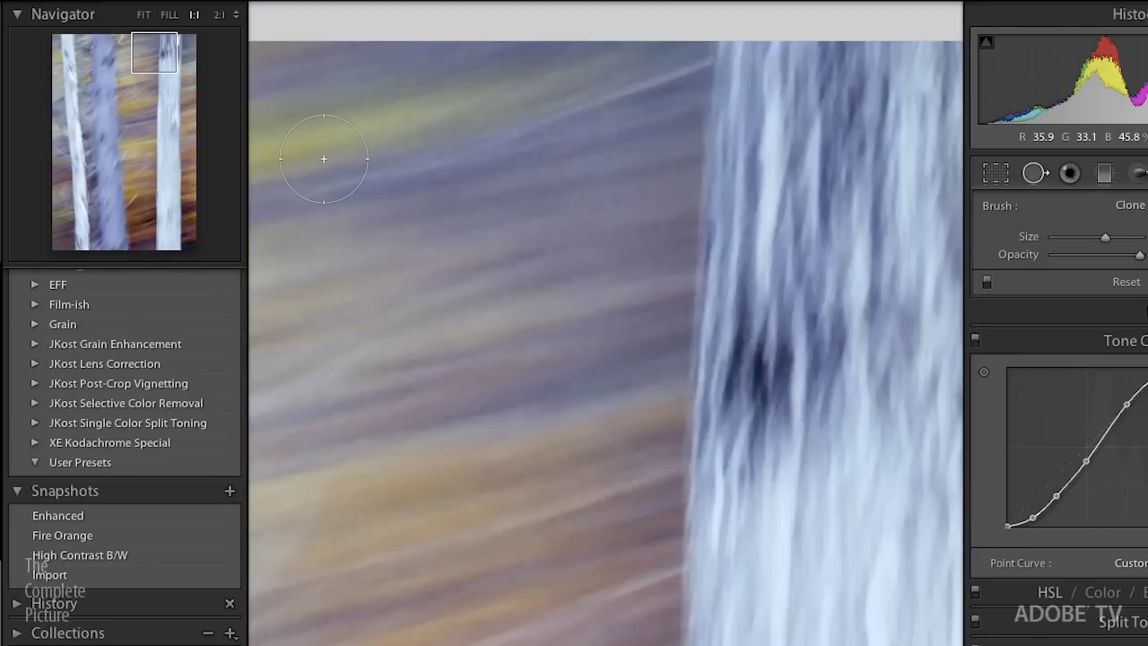
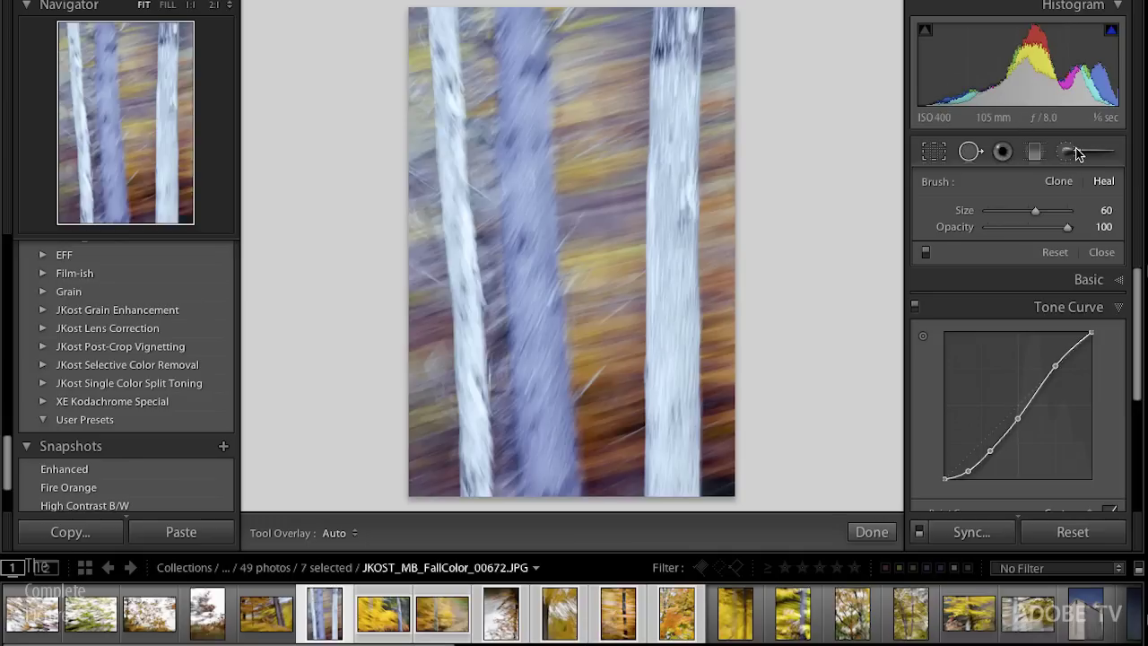
Start the Adjustment Brush and set brush B to size 14 and feather 70.
left_click(1068, 153)
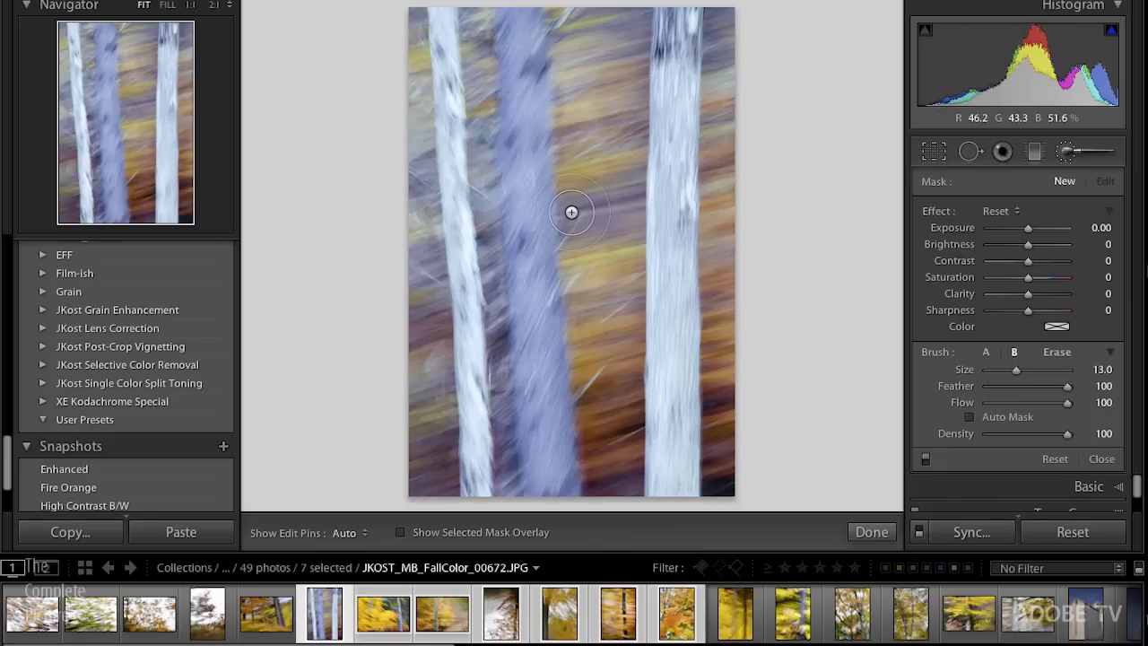
scroll(571, 212, "up", 6)
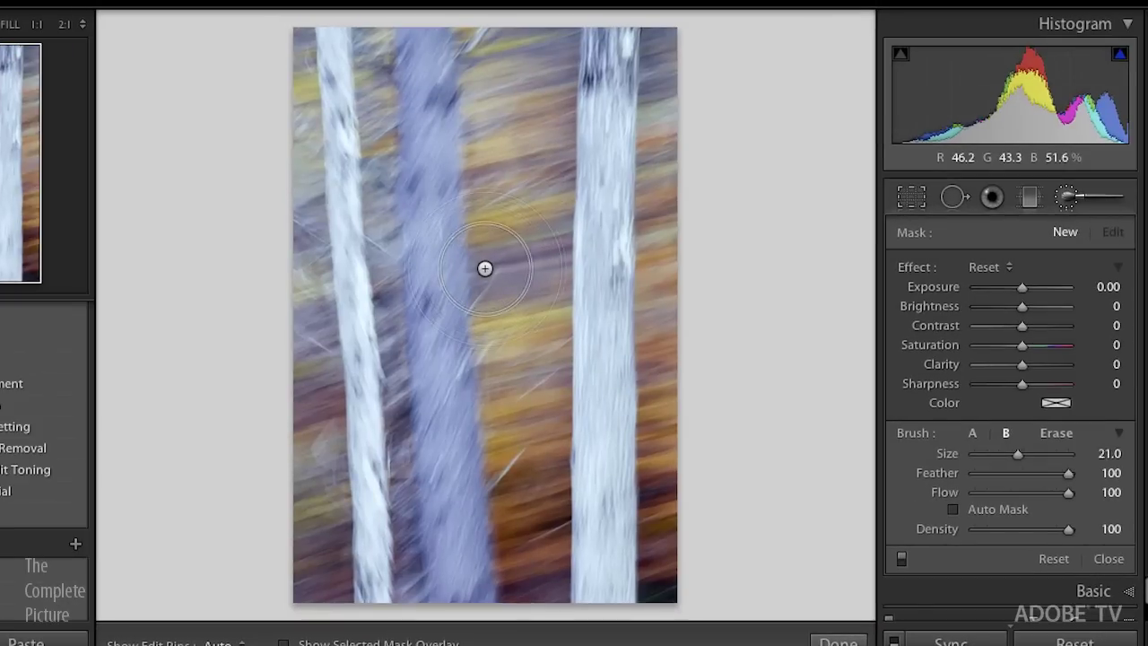
scroll(484, 268, "down", 5)
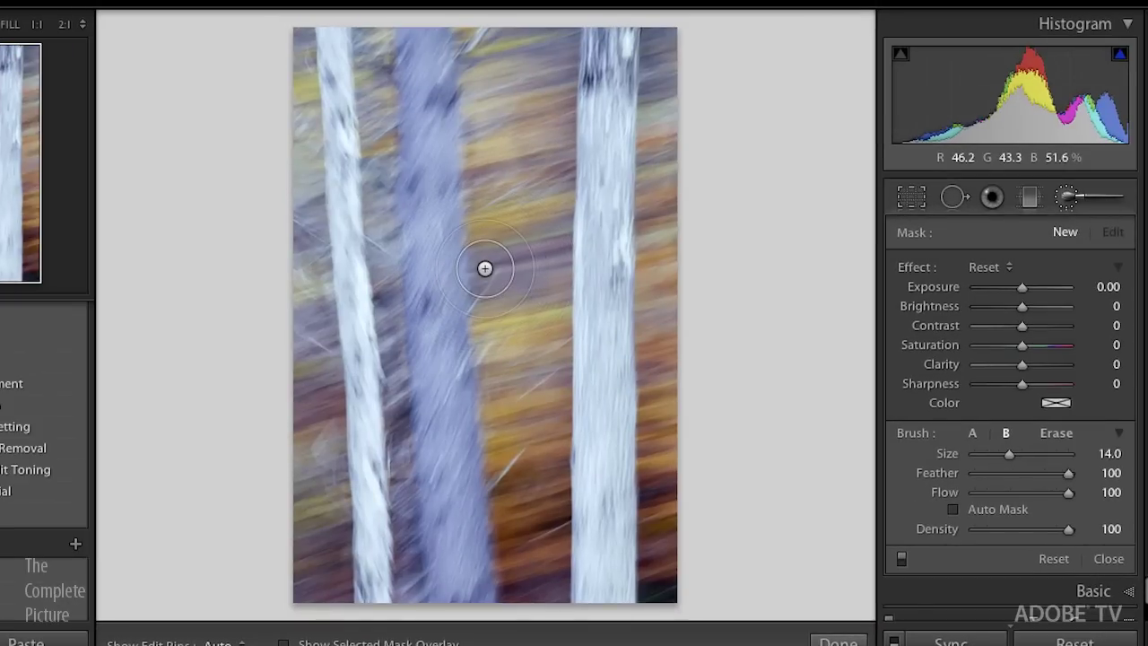
key("shift")
scroll(485, 269, "down", 7)
scroll(484, 268, "down", 8)
scroll(484, 268, "up", 3)
scroll(484, 268, "up", 6)
key("shift")
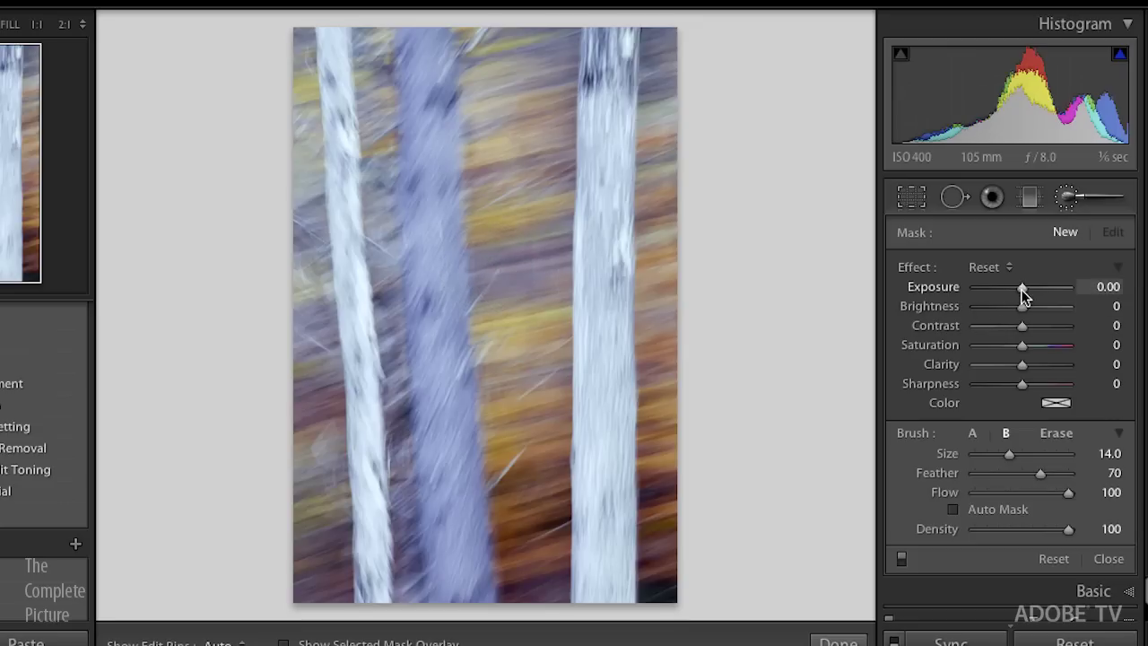
Paint the full length of the purple trunk with exposure 2.31, and reduce the painted mask's exposure to 0.89.
left_click_drag(1022, 288, 1047, 289)
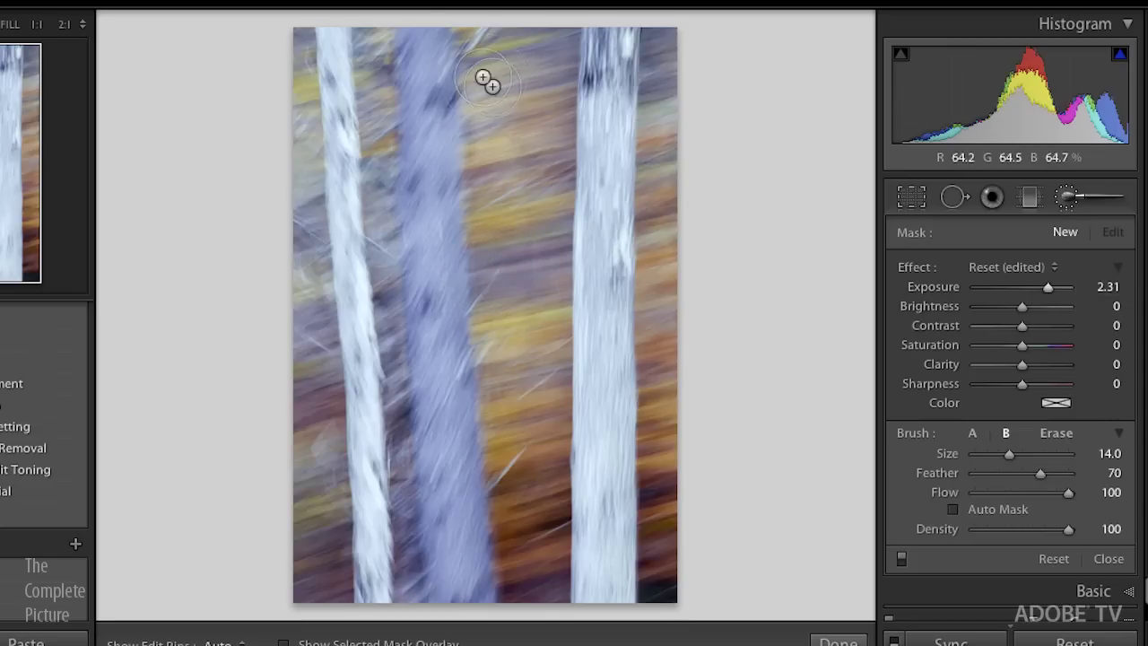
mouse_move(421, 47)
left_mouse_down()
mouse_move(437, 447)
mouse_move(461, 610)
left_mouse_up()
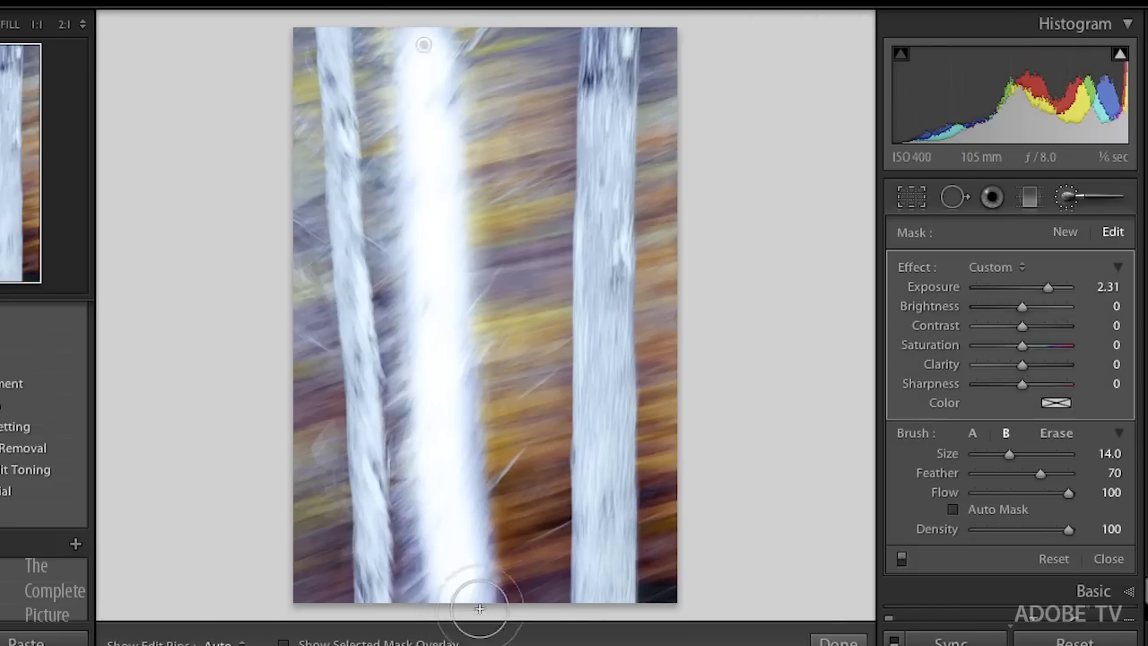
left_click_drag(1048, 289, 1032, 287)
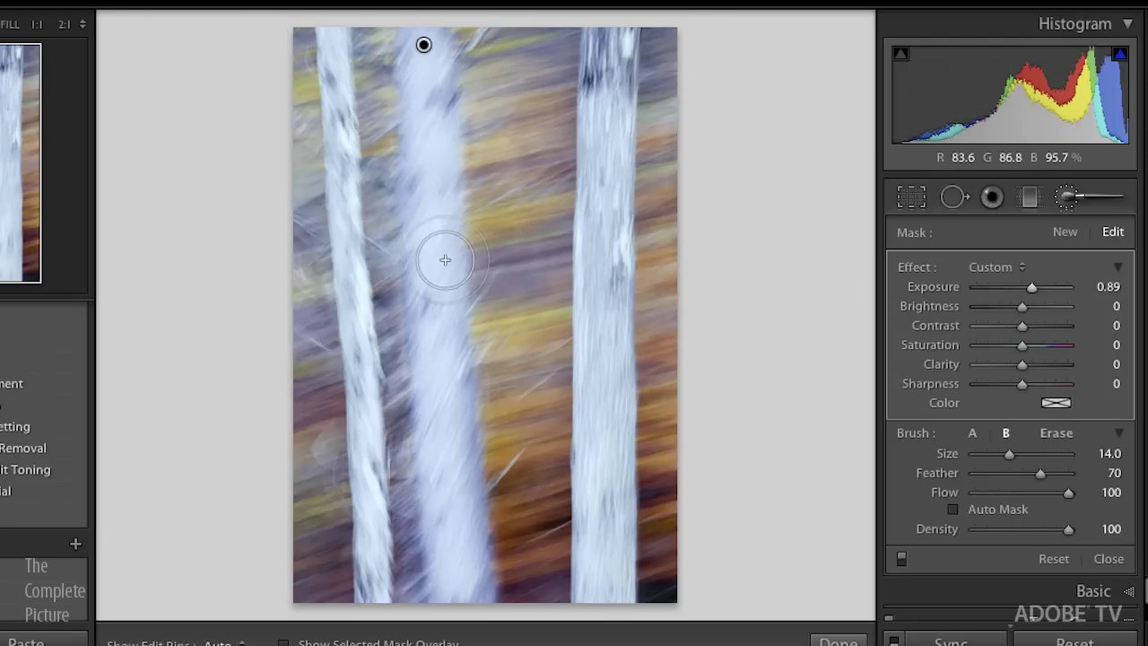
Erase the brightening that spills onto the foliage between the purple and thick white trunks with a size 17 eraser.
key("h")
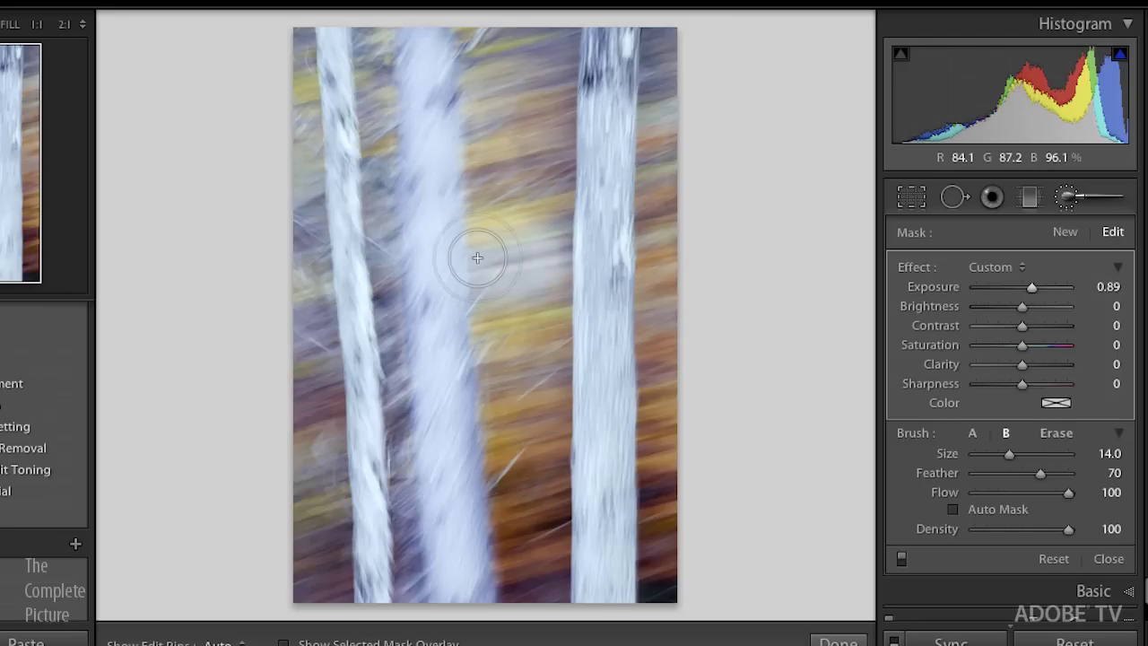
key("h")
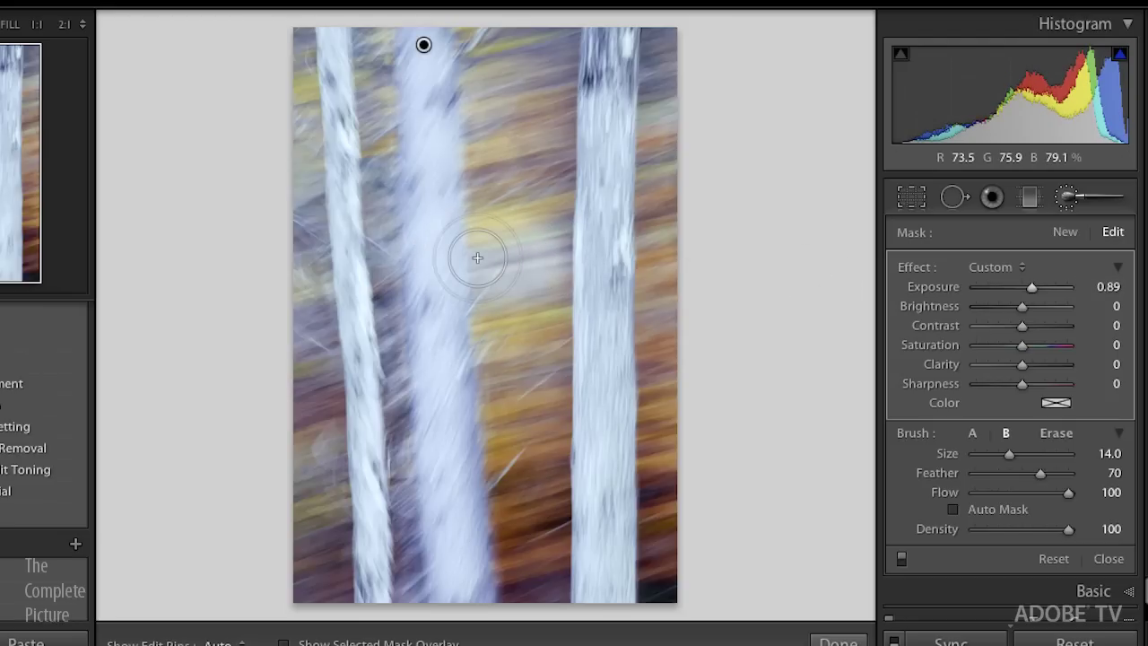
key("alt")
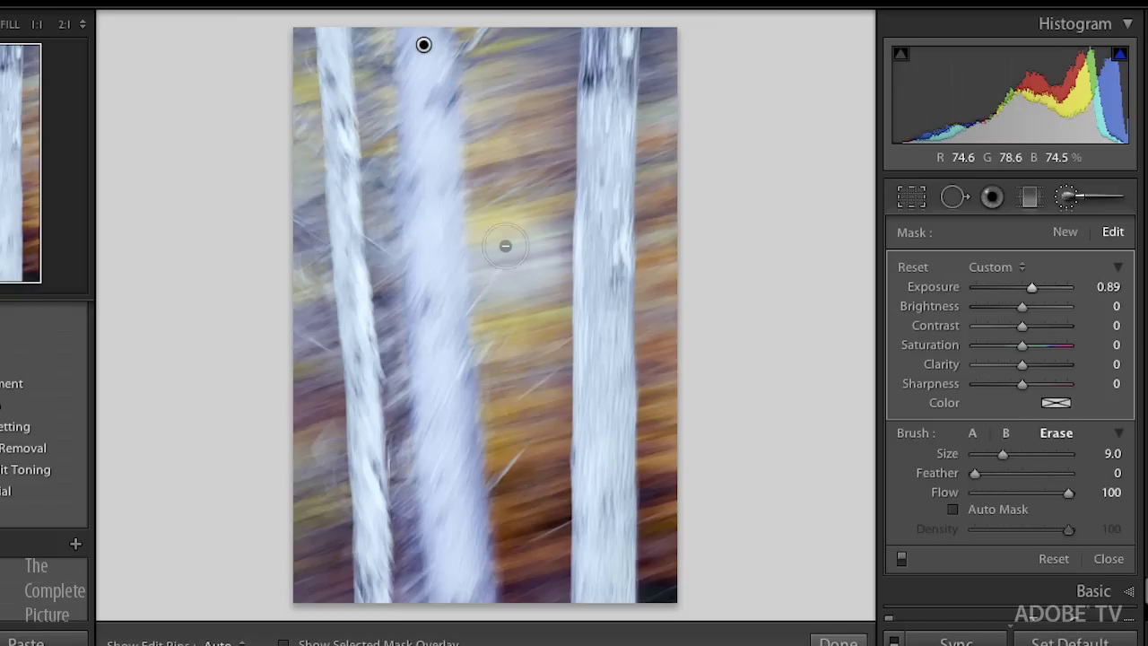
scroll(505, 246, "up", 3)
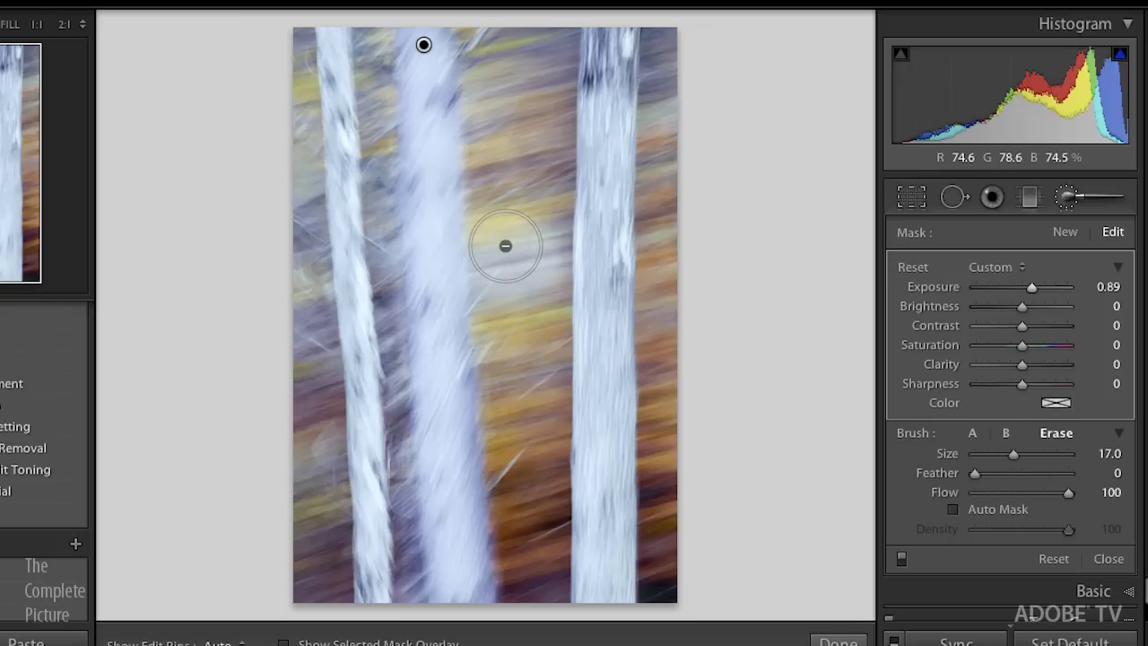
key("h")
mouse_move(508, 221)
left_mouse_down()
mouse_move(515, 321)
mouse_move(558, 204)
mouse_move(521, 236)
mouse_move(505, 182)
mouse_move(510, 377)
mouse_move(510, 157)
mouse_move(521, 173)
left_mouse_up()
key("h")
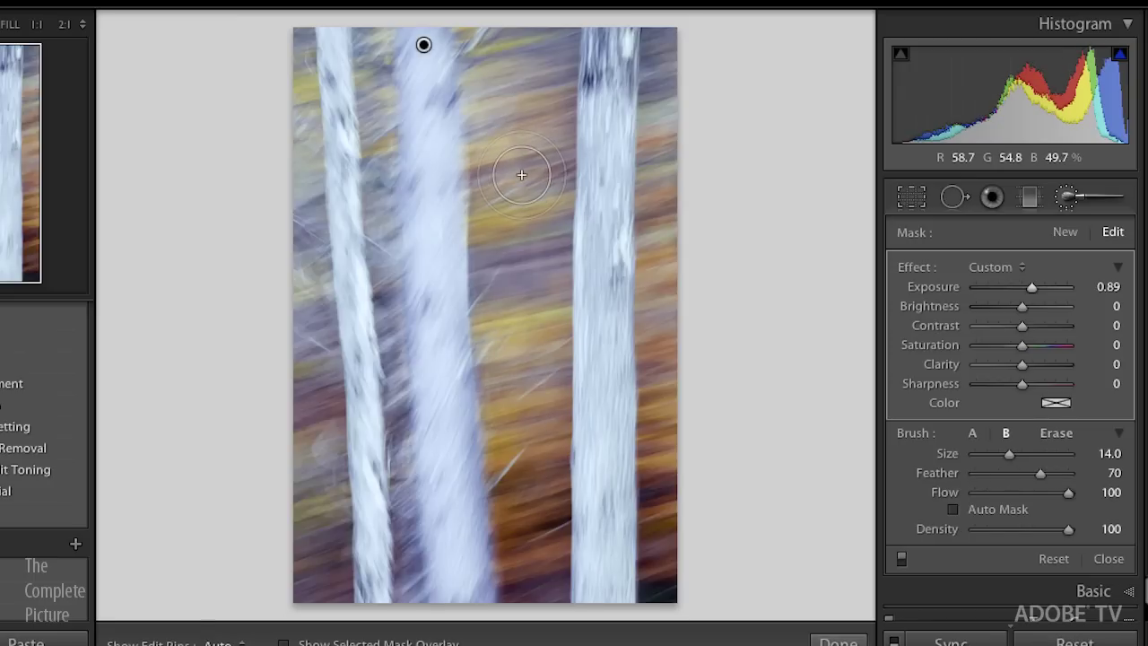
Set the eraser's feather to 100 and brush A's size to 15, and hide the edit pins.
left_click(1056, 432)
left_click_drag(976, 474, 1081, 473)
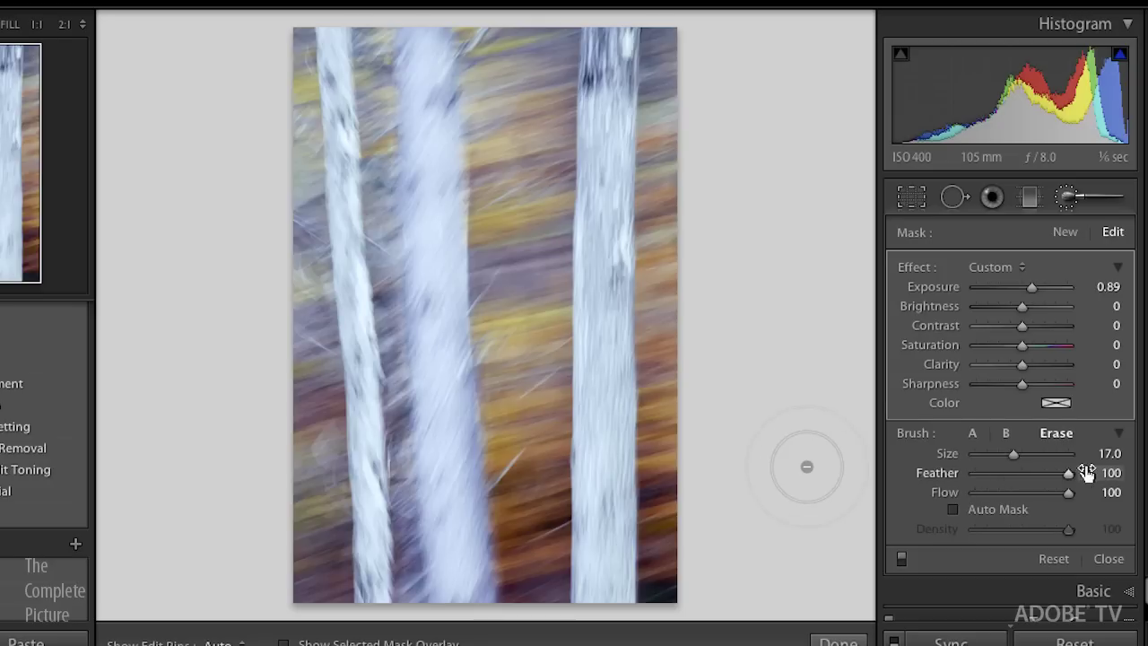
left_click(972, 434)
scroll(527, 141, "down", 3)
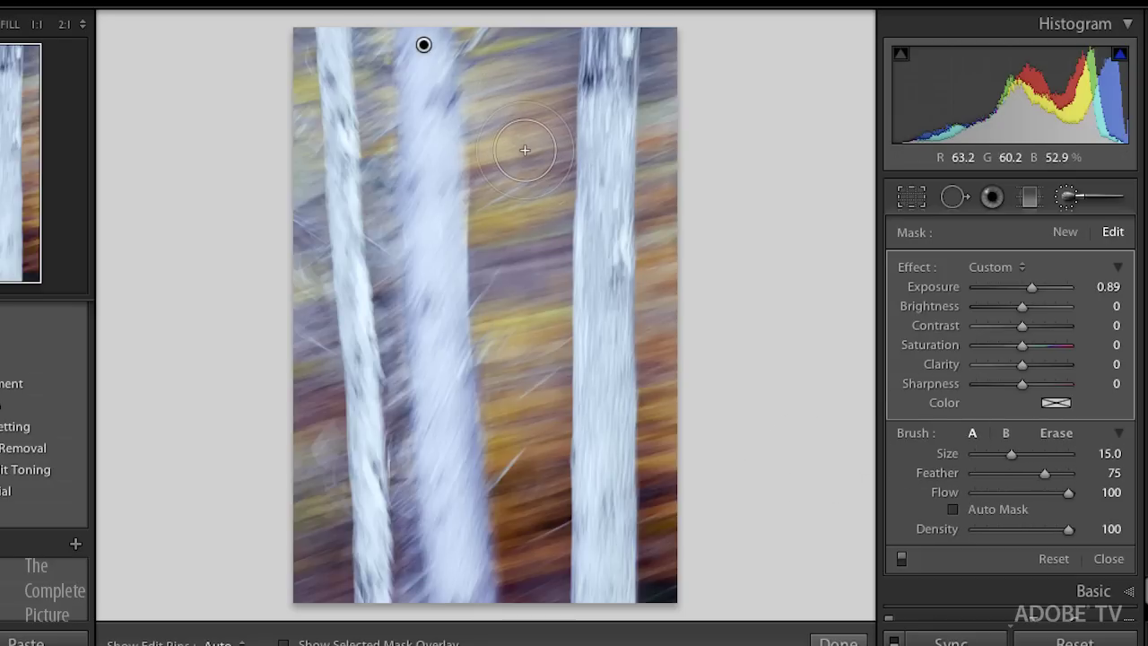
key("alt")
key("h")
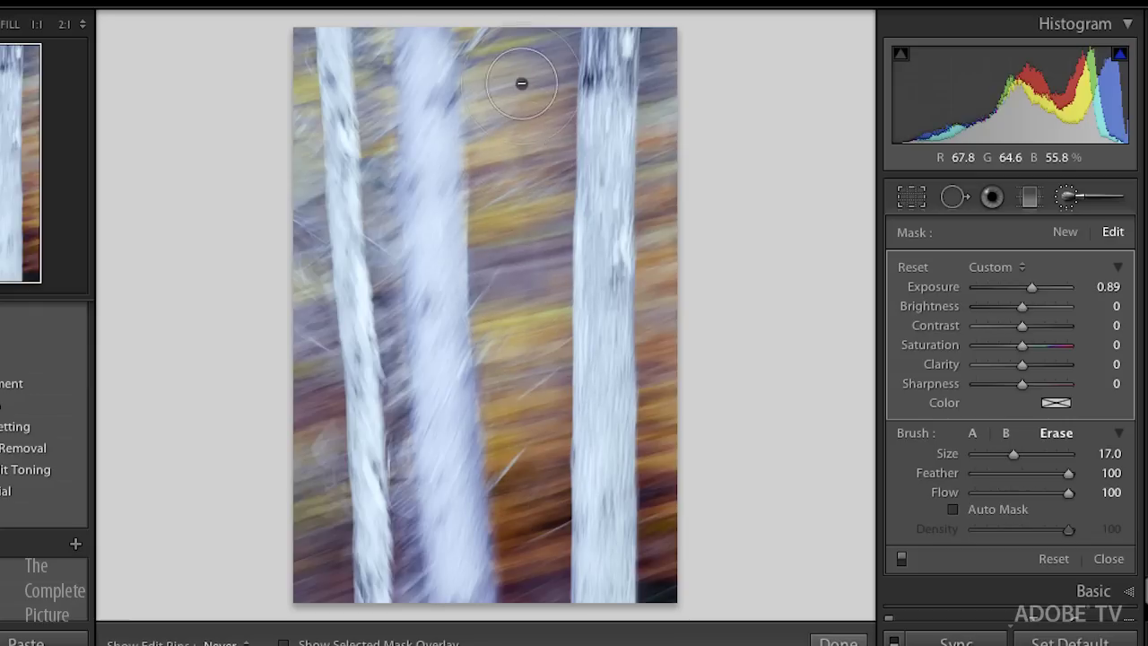
Set the edit pins to show automatically, and set the feather to 100 for brush A and 0 for brush B.
key("h")
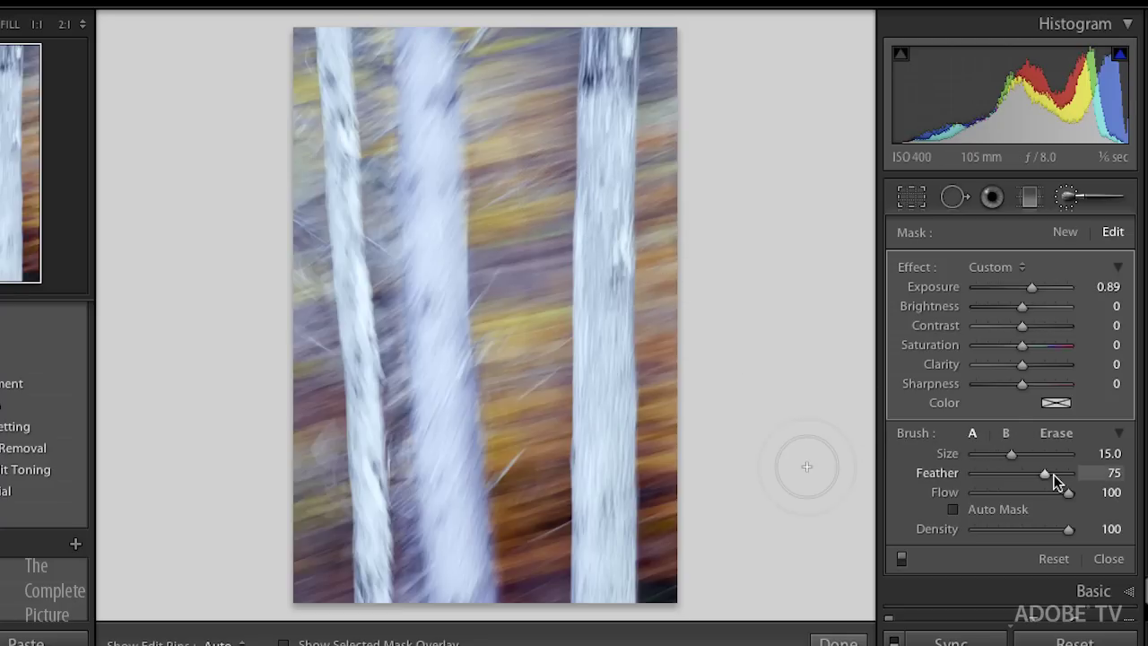
left_click_drag(1046, 474, 1079, 476)
left_click(1006, 434)
left_click_drag(1040, 474, 969, 473)
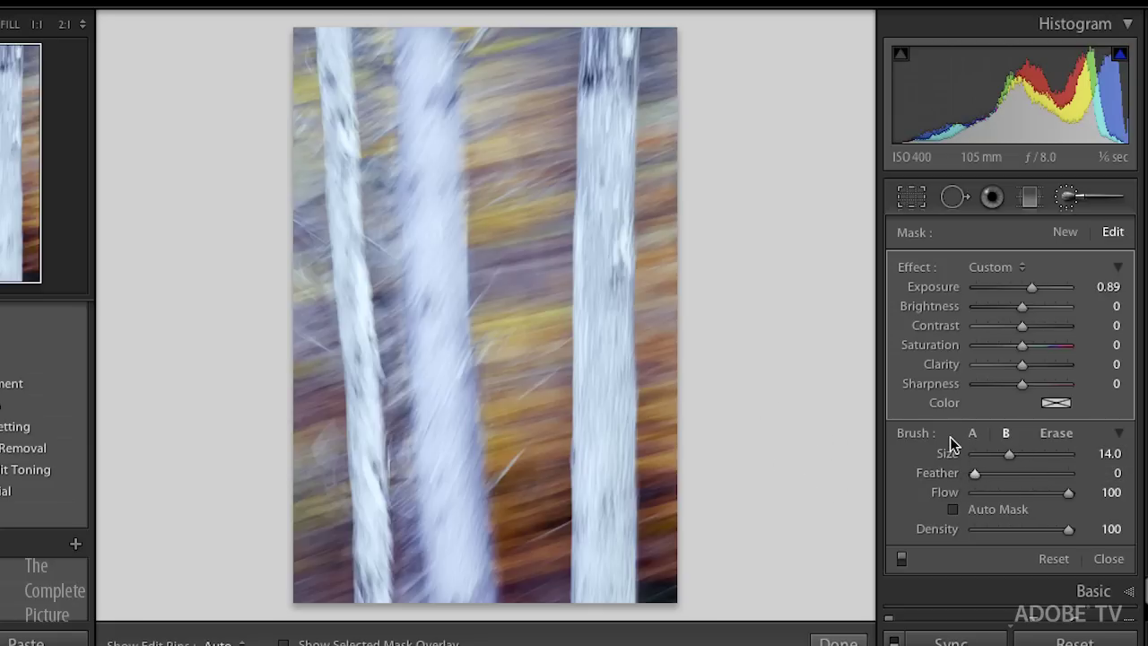
Alternate between brushes A and B, ending on A, and toggle Auto Mask on and off, leaving it off.
key("slash")
key("slash")
key("slash")
key("slash")
key("slash")
key("a")
key("a")
key("a")
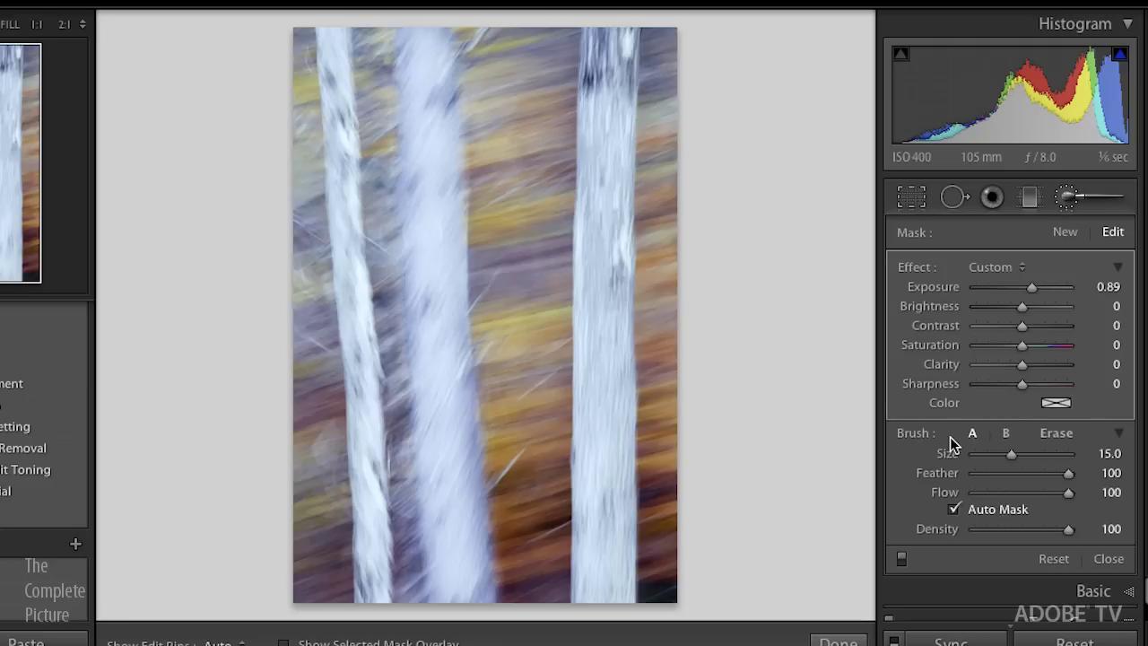
key("a")
Set the edit pins to always show, and view the trunk's mask overlay in red, green and white before hiding it.
key("h")
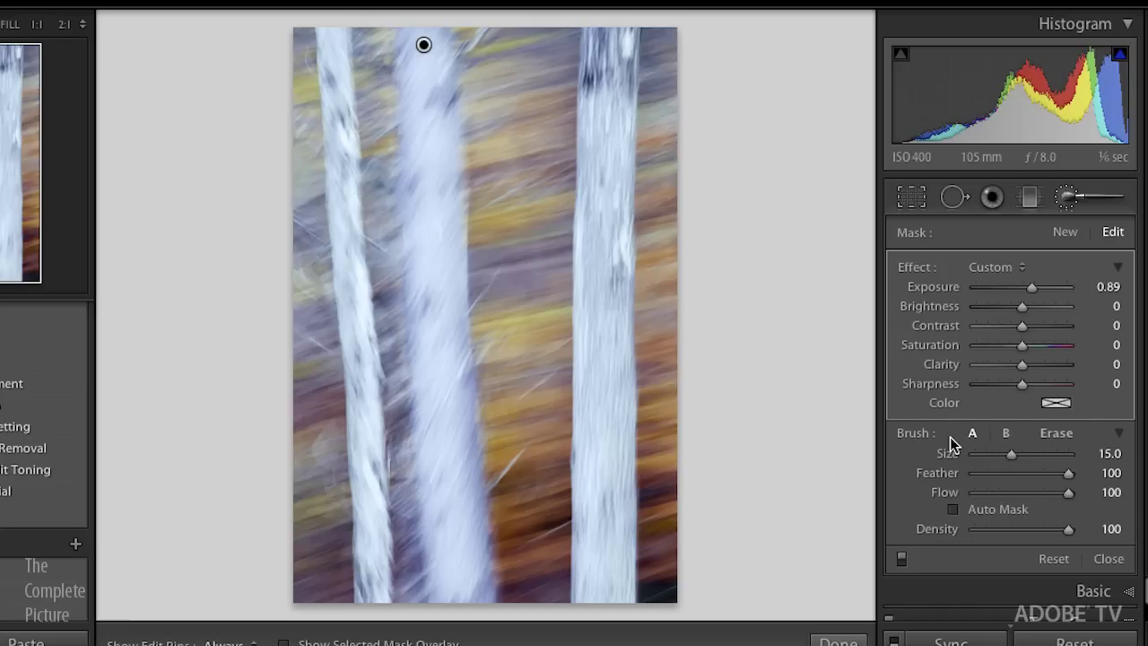
key("o")
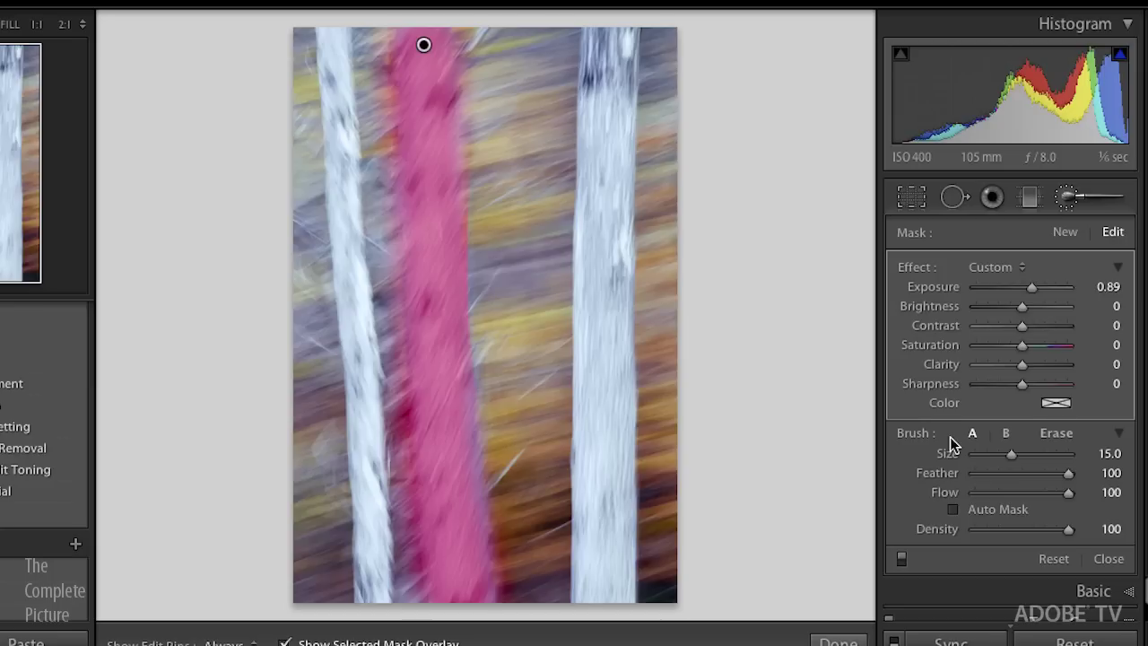
key("shift+o")
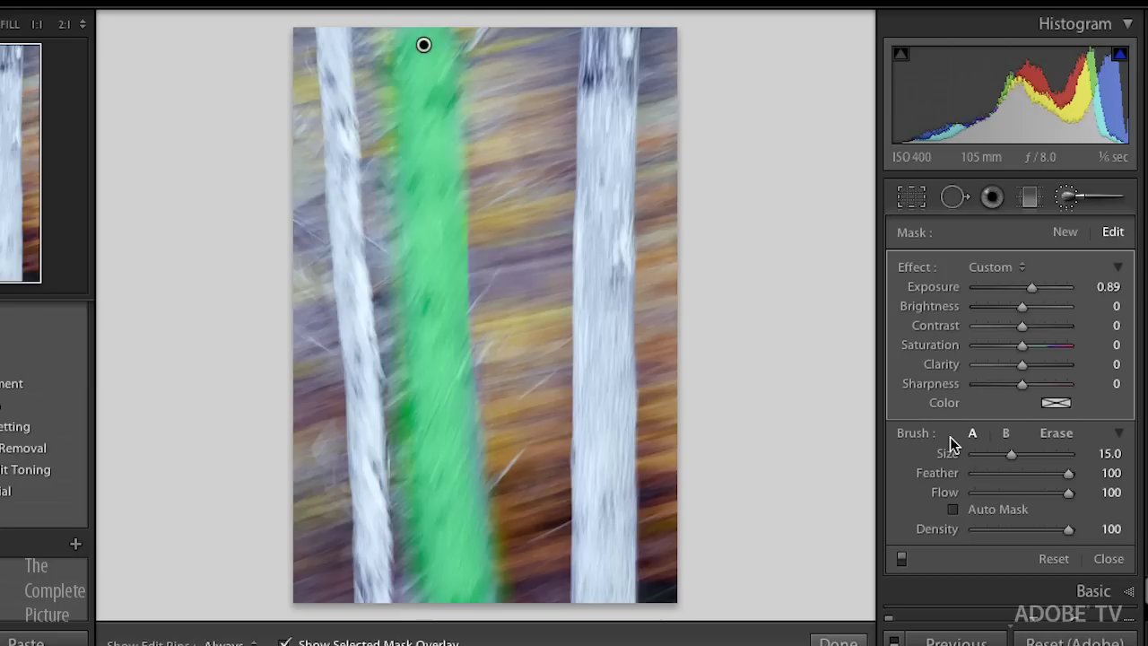
key("o")
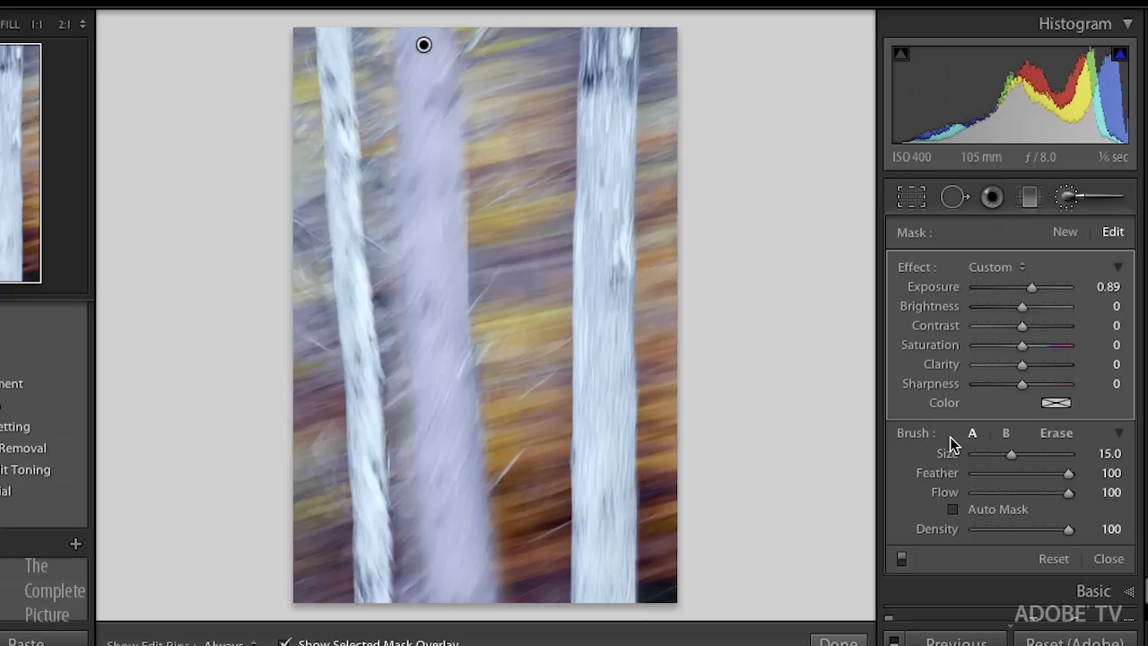
key("shift+o")
key("shift+o")
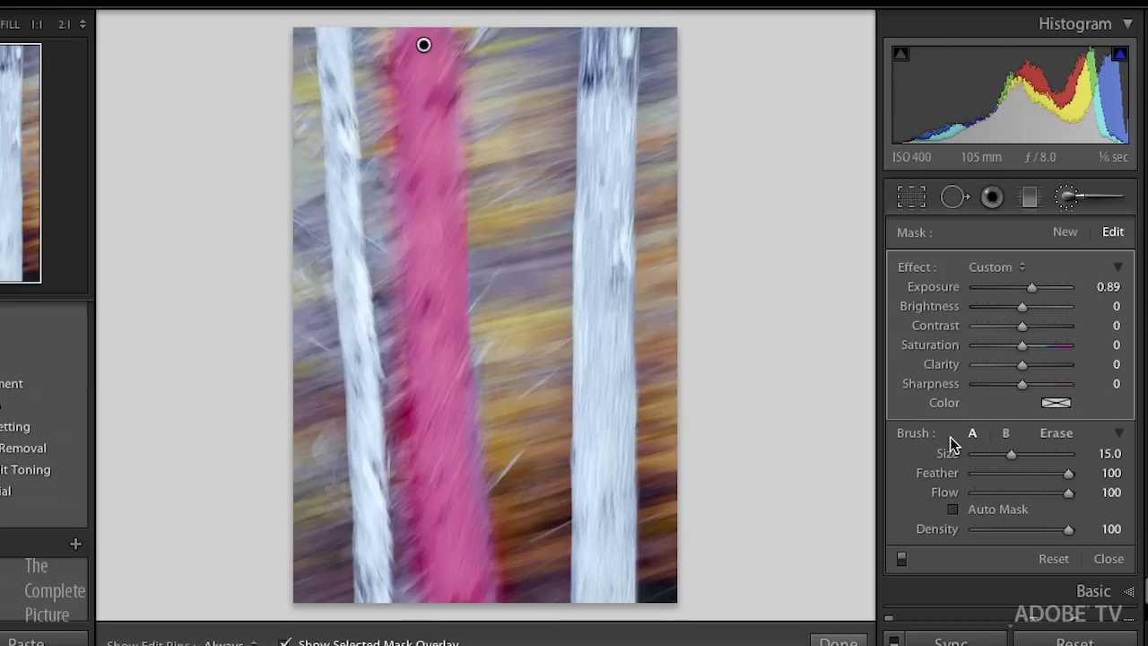
key("o")
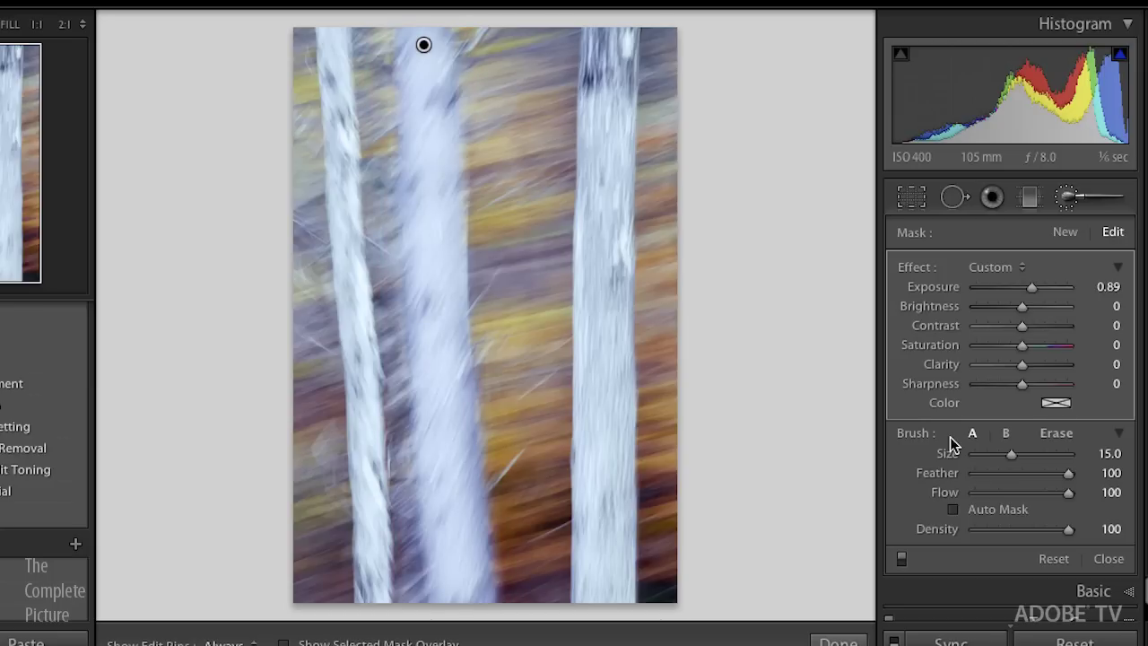
Set the trunk mask's saturation to -86, clarity to 79 and exposure to 2.31.
key("h")
key("h")
left_click_drag(1035, 287, 1052, 288)
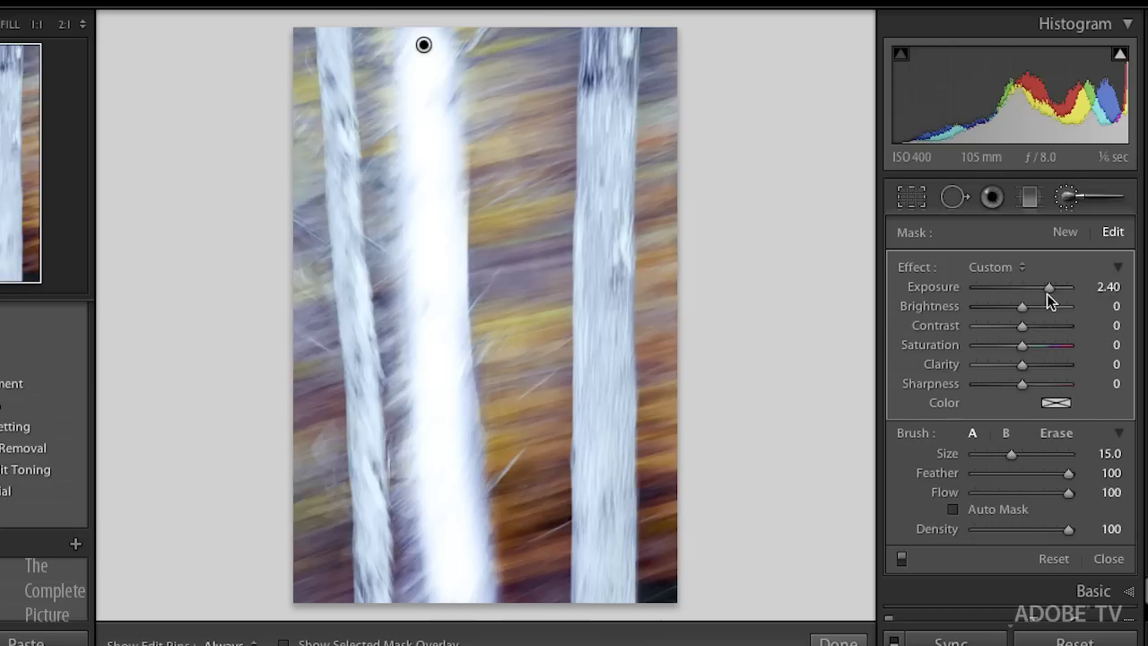
left_click_drag(1020, 346, 1056, 367)
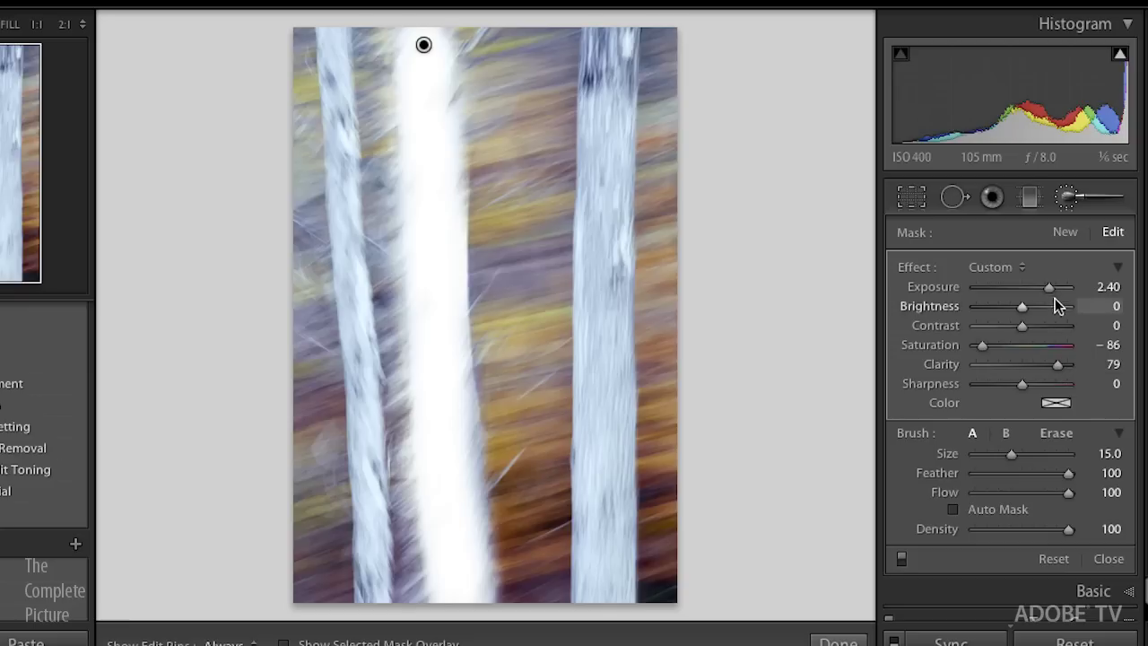
left_click_drag(1050, 288, 1048, 289)
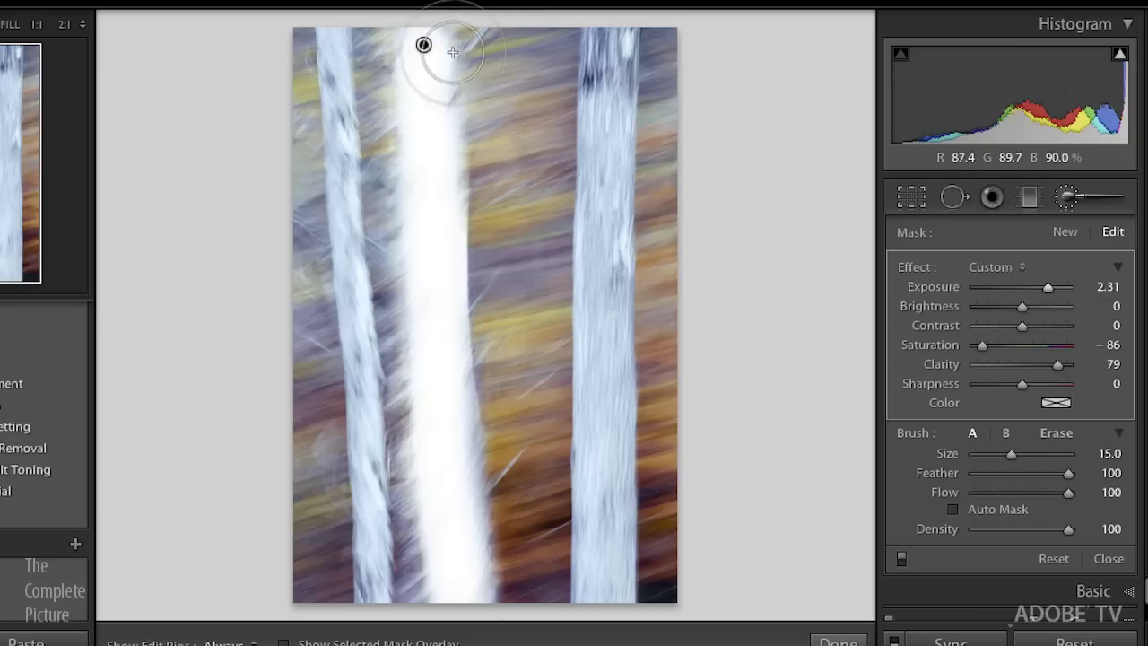
Scale down all the trunk mask's adjustments together to exposure 1.20, saturation -45 and clarity 41, and look through the effect presets.
mouse_move(424, 46)
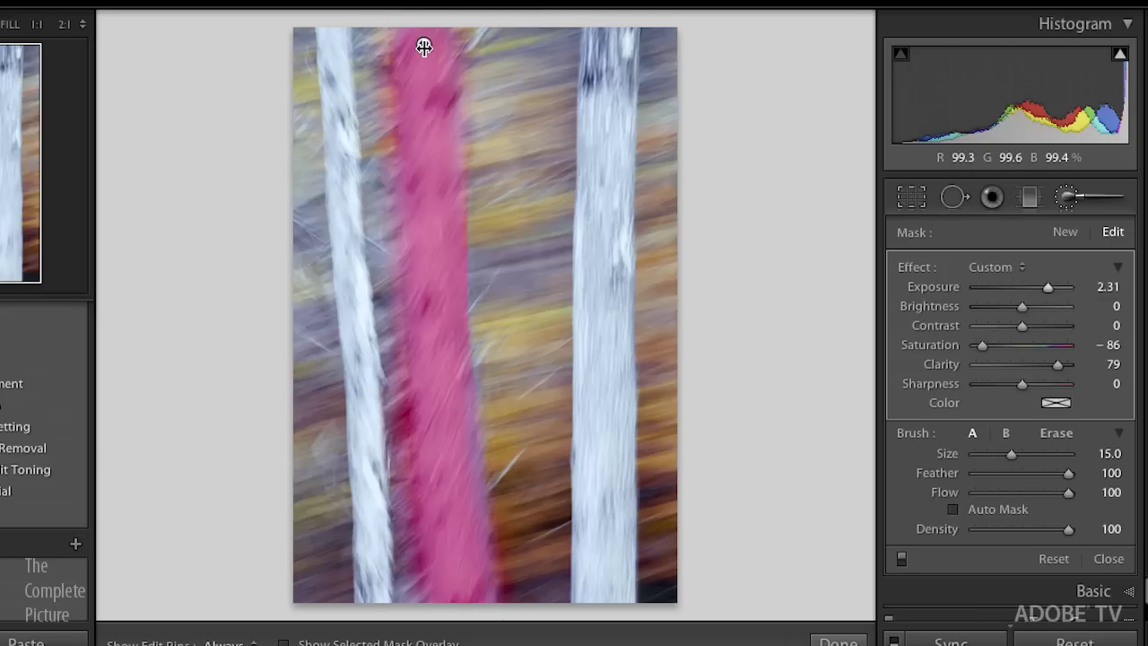
mouse_move(425, 45)
left_mouse_down()
mouse_move(111, 45)
mouse_move(232, 60)
mouse_move(518, 63)
mouse_move(290, 59)
left_mouse_up()
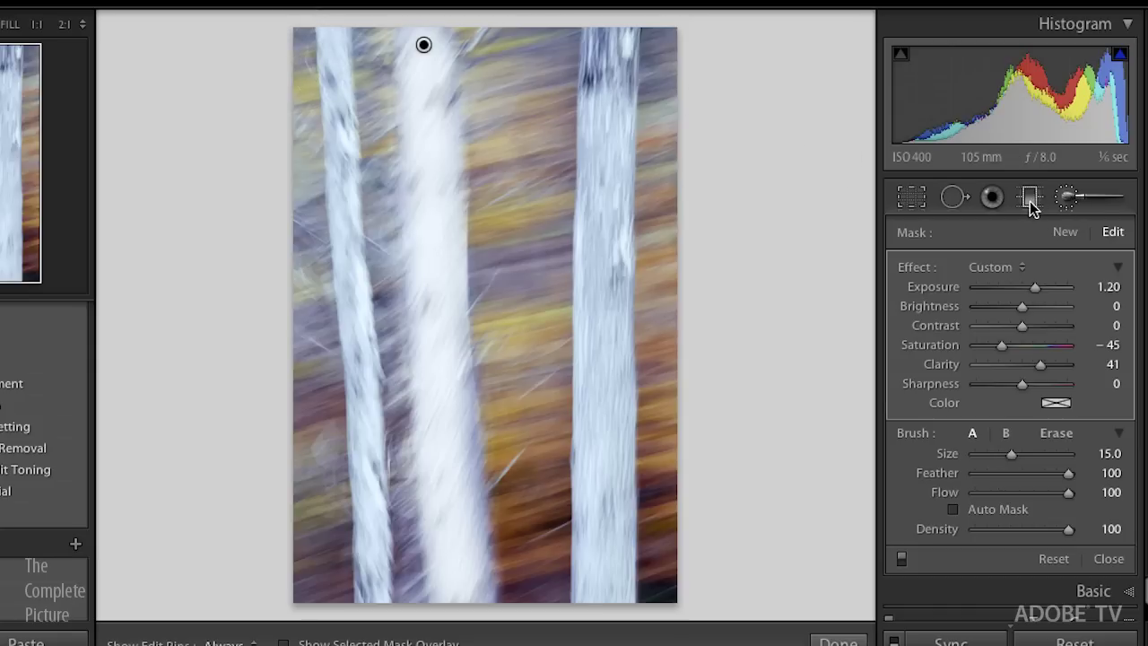
left_click(1002, 268)
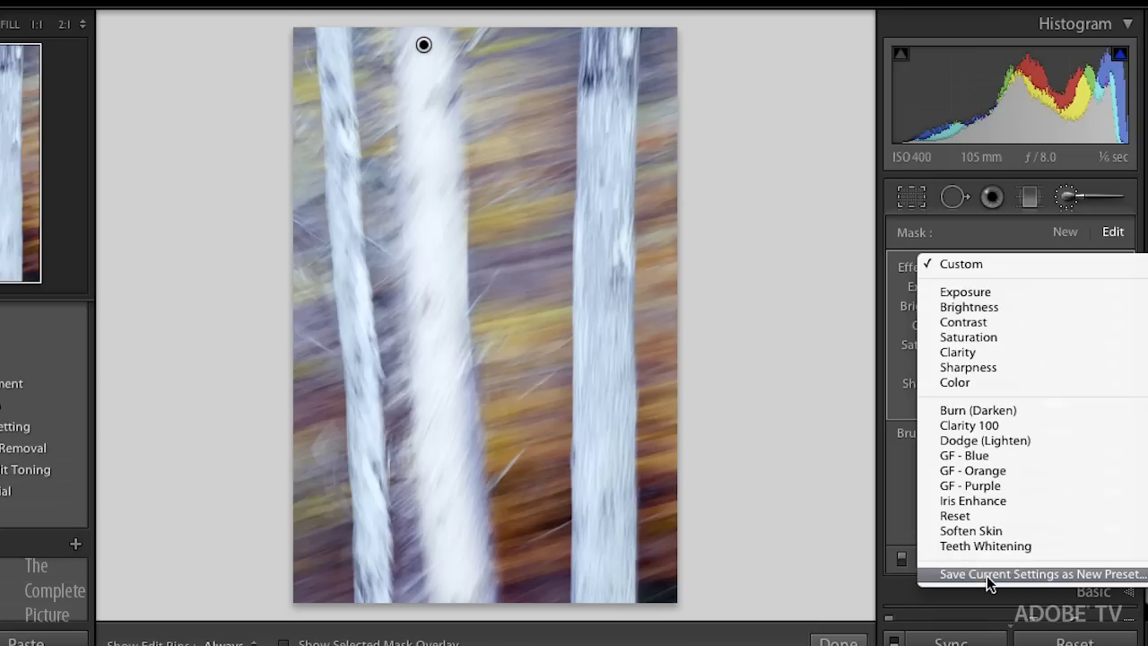
left_click(881, 485)
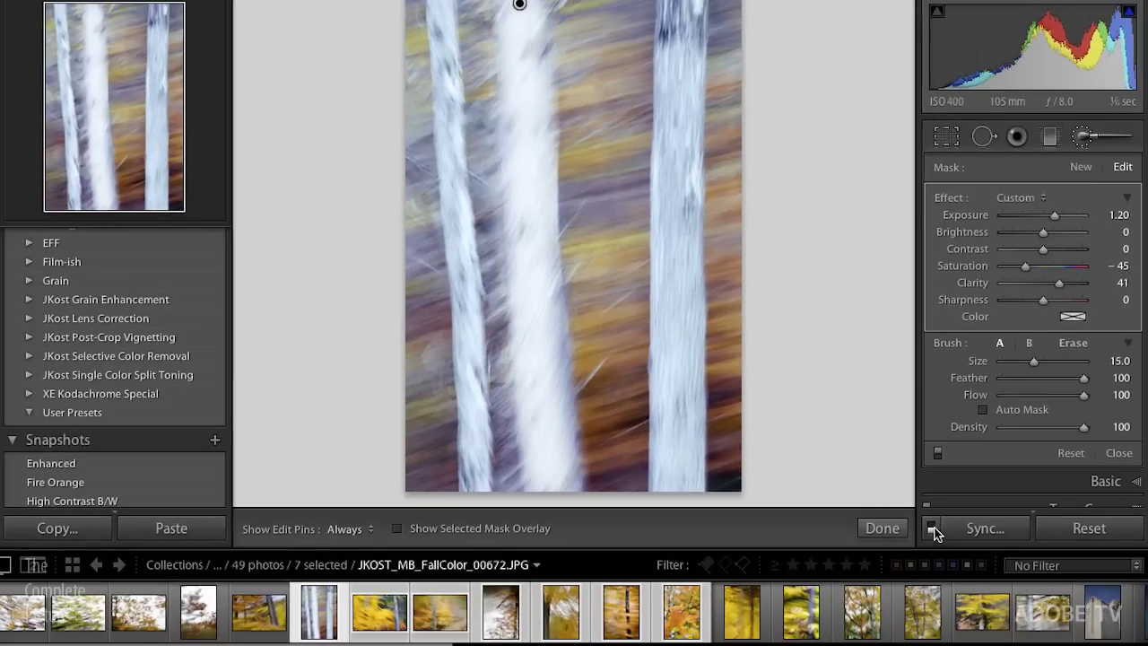
Convert all the selected photos to black and white with Auto Sync enabled, and turn Auto Sync off.
left_click(893, 642)
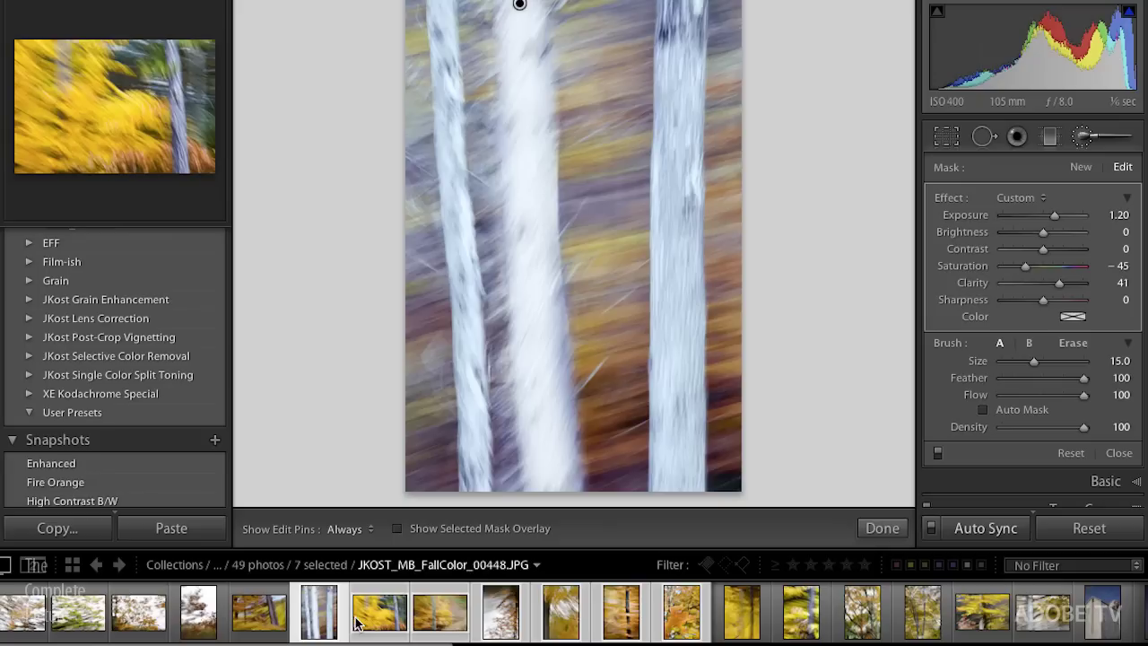
key("super+z")
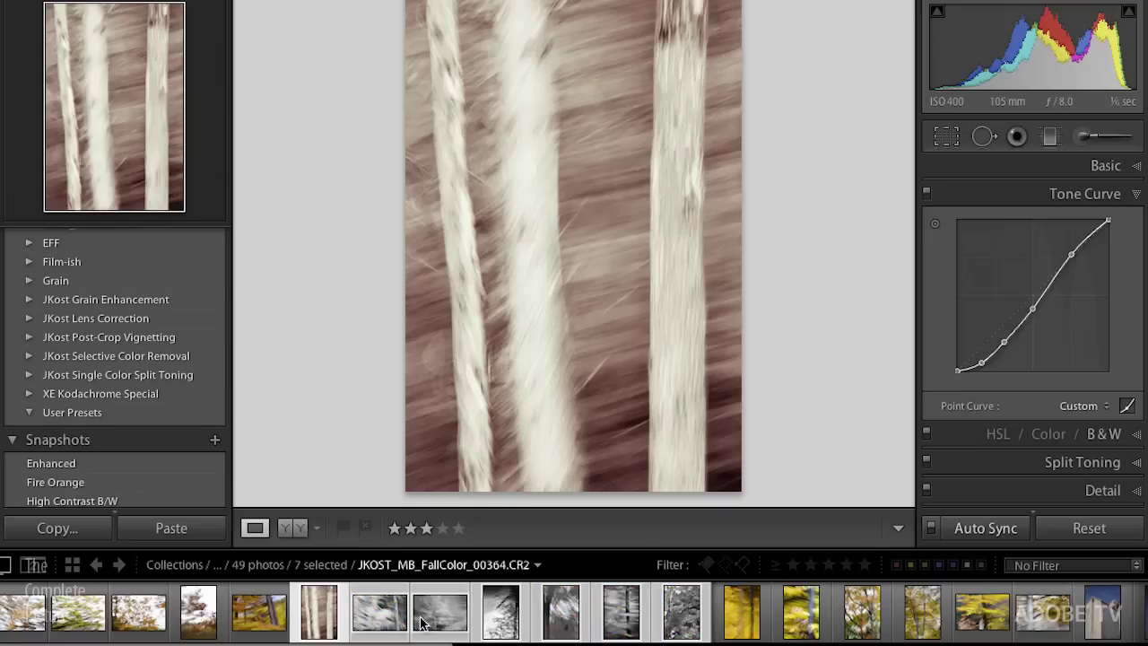
left_click(931, 529)
left_click(932, 530)
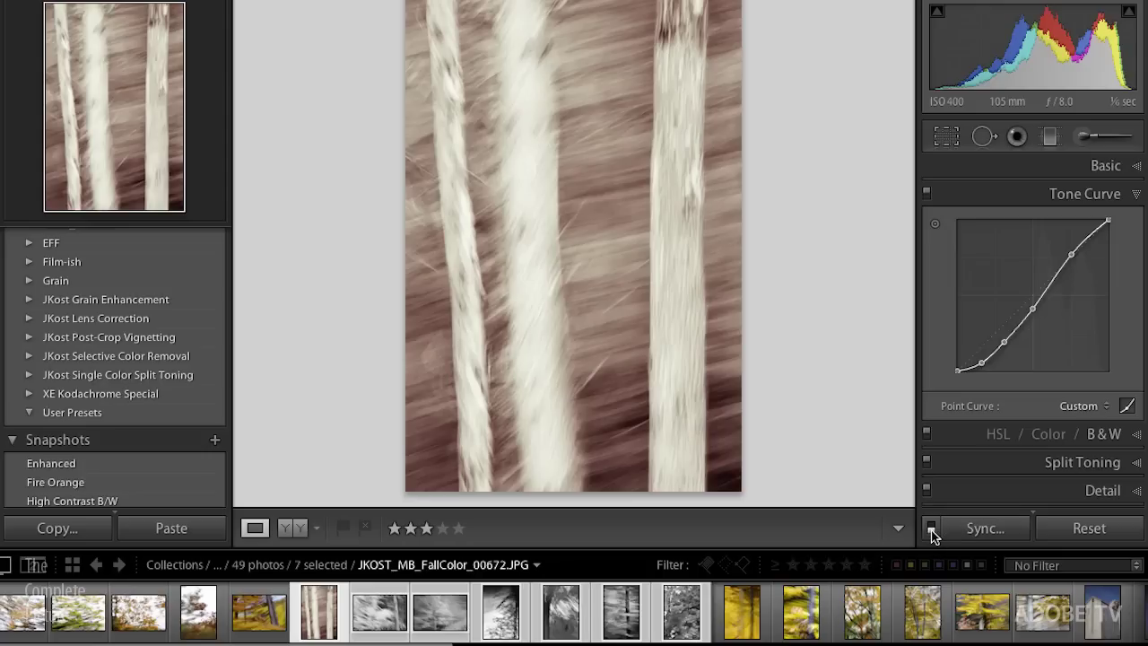